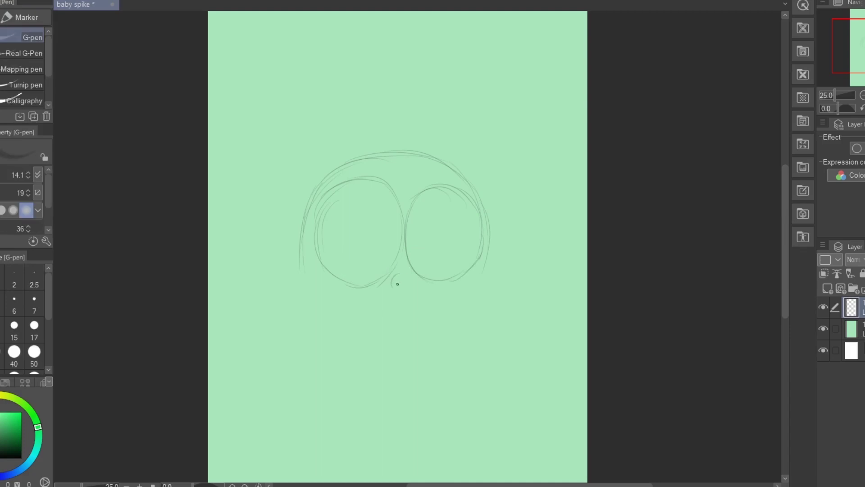
# Sketch three small rounded spikes on top of the head and a wide curved collar beneath the face.
pyautogui.moveTo(364, 156)
pyautogui.mouseDown()
pyautogui.moveTo(379, 145)
pyautogui.moveTo(407, 149)
pyautogui.mouseUp()
pyautogui.moveTo(491, 241); pyautogui.dragTo(491, 266)
pyautogui.moveTo(298, 255); pyautogui.dragTo(296, 265)
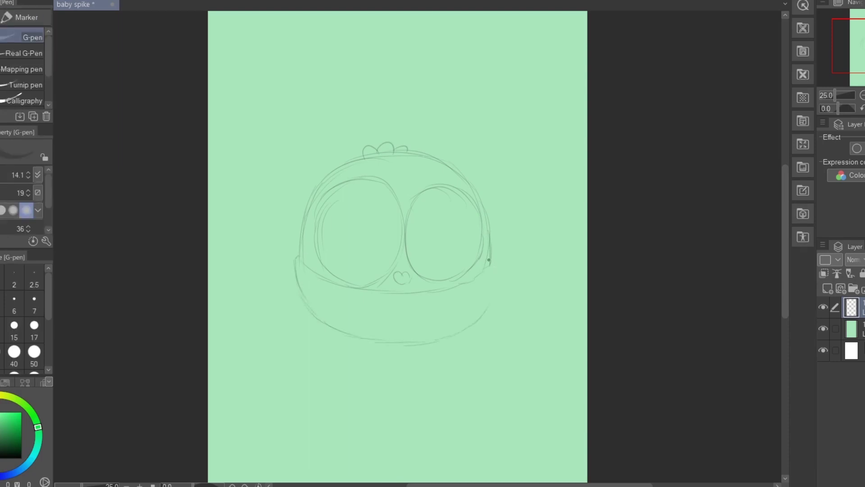
pyautogui.moveTo(497, 267); pyautogui.dragTo(485, 310)
# Lasso the sketched left eye, move it slightly upward and clear the selection.
pyautogui.scroll(1, 406, 314)
pyautogui.moveTo(370, 243)
pyautogui.mouseDown()
pyautogui.moveTo(351, 224)
pyautogui.moveTo(350, 236)
pyautogui.mouseUp()
pyautogui.press('m')
pyautogui.moveTo(281, 137)
pyautogui.mouseDown()
pyautogui.moveTo(272, 237)
pyautogui.moveTo(341, 272)
pyautogui.mouseUp()
pyautogui.moveTo(386, 182); pyautogui.dragTo(285, 133)
pyautogui.press('k')
pyautogui.moveTo(334, 148); pyautogui.dragTo(336, 135)
pyautogui.hotkey('ctrl', 'd')
# Lasso the sketched right eye, move it slightly upward and clear the selection.
pyautogui.press('m')
pyautogui.moveTo(386, 175)
pyautogui.mouseDown()
pyautogui.moveTo(382, 209)
pyautogui.moveTo(393, 244)
pyautogui.moveTo(495, 219)
pyautogui.mouseUp()
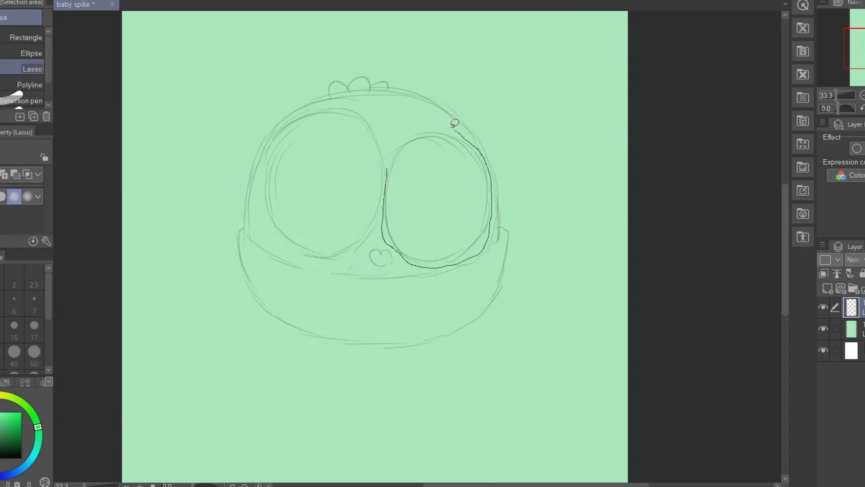
pyautogui.moveTo(454, 124); pyautogui.dragTo(393, 152)
pyautogui.press('k')
pyautogui.moveTo(429, 172); pyautogui.dragTo(428, 158)
pyautogui.hotkey('ctrl', 'd')
# Lasso the heart-shaped nose between the eyes and reposition it.
pyautogui.press('m')
pyautogui.moveTo(370, 248); pyautogui.dragTo(383, 247)
pyautogui.press('k')
pyautogui.scroll(-3, 390, 280)
pyautogui.press('space')
pyautogui.scroll(4, 380, 253)
# Sketch the collar's inner rim and centre line with a small rectangular tab, and outline the lower body beneath.
pyautogui.press('p')
pyautogui.moveTo(273, 178); pyautogui.dragTo(349, 198)
pyautogui.press('space')
pyautogui.moveTo(404, 203); pyautogui.dragTo(406, 295)
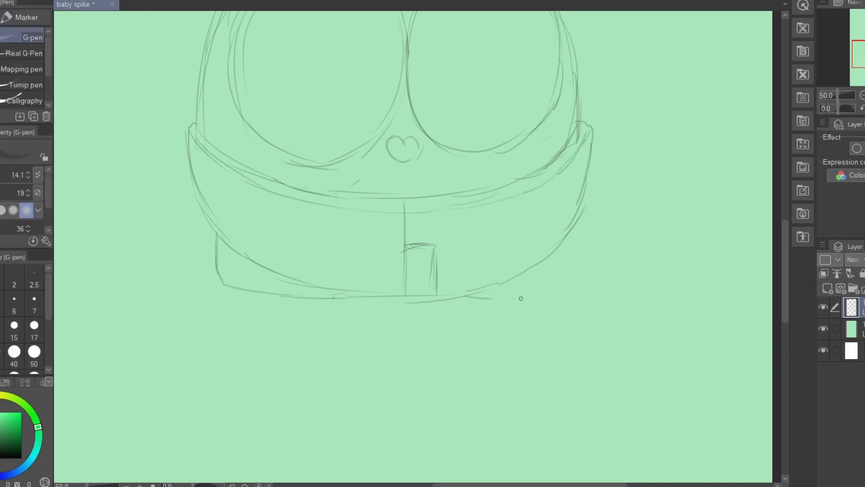
pyautogui.moveTo(574, 223); pyautogui.dragTo(578, 277)
# Erase the left side of the lower body outline with the Hard eraser.
pyautogui.keyDown('alt'); pyautogui.click(548, 256); pyautogui.keyUp('alt')
pyautogui.keyDown('alt'); pyautogui.click(549, 256); pyautogui.keyUp('alt')
pyautogui.keyDown('alt'); pyautogui.click(549, 256); pyautogui.keyUp('alt')
pyautogui.keyDown('ctrl'); pyautogui.click(477, 240); pyautogui.keyUp('ctrl')
pyautogui.keyDown('ctrl'); pyautogui.click(477, 240); pyautogui.keyUp('ctrl')
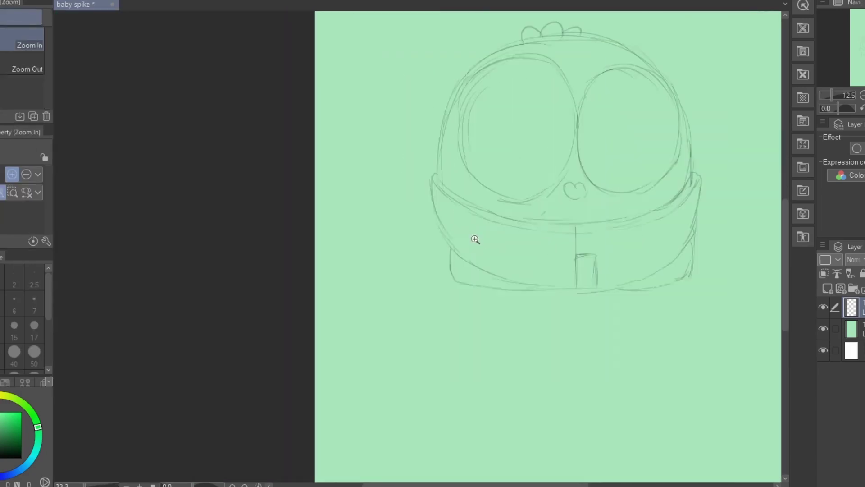
pyautogui.keyDown('ctrl'); pyautogui.click(477, 240); pyautogui.keyUp('ctrl')
pyautogui.press('e')
pyautogui.click(27, 38)
pyautogui.moveTo(438, 269); pyautogui.dragTo(436, 281)
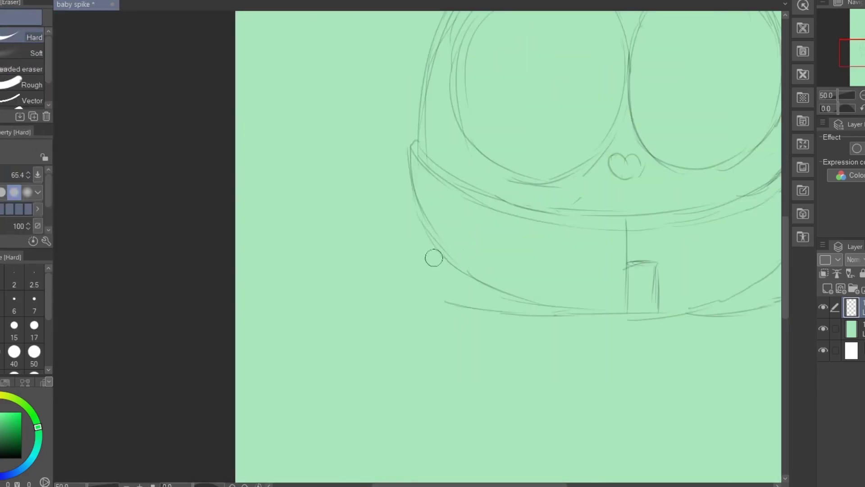
# Redraw the left side and lower-left corner of the body with the G-pen.
pyautogui.press('p')
pyautogui.moveTo(428, 232); pyautogui.dragTo(429, 268)
pyautogui.moveTo(428, 298); pyautogui.dragTo(459, 308)
pyautogui.keyDown('alt'); pyautogui.click(486, 296); pyautogui.keyUp('alt')
pyautogui.keyDown('alt'); pyautogui.click(487, 296); pyautogui.keyUp('alt')
pyautogui.moveTo(436, 232); pyautogui.dragTo(413, 228)
pyautogui.keyDown('ctrl'); pyautogui.click(435, 236); pyautogui.keyUp('ctrl')
# Erase the sides of the lower body and resketch them wider, with rounded bottom corners.
pyautogui.press('e')
pyautogui.moveTo(429, 274); pyautogui.dragTo(429, 302)
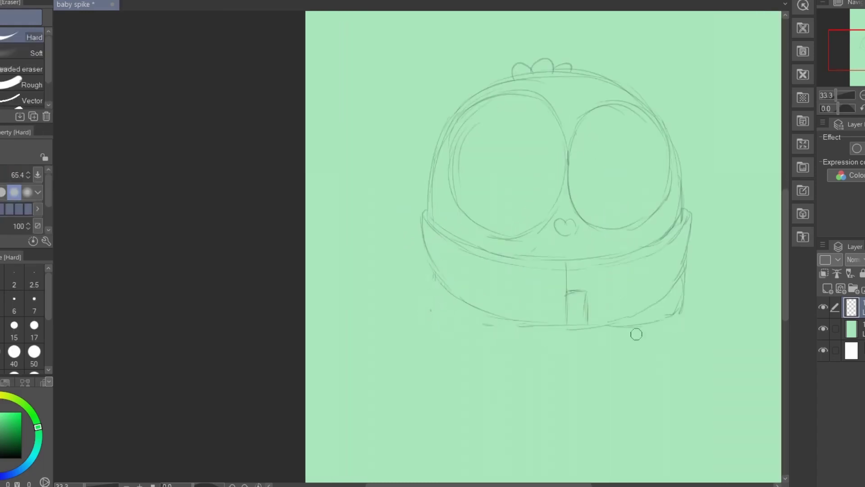
pyautogui.moveTo(665, 311); pyautogui.dragTo(686, 274)
pyautogui.press('p')
pyautogui.moveTo(427, 255); pyautogui.dragTo(427, 307)
pyautogui.moveTo(525, 260); pyautogui.dragTo(411, 270)
pyautogui.keyDown('ctrl'); pyautogui.click(407, 274); pyautogui.keyUp('ctrl')
pyautogui.press('p')
pyautogui.moveTo(531, 350); pyautogui.dragTo(605, 354)
pyautogui.hotkey('ctrl', 'space')
pyautogui.moveTo(655, 272)
pyautogui.mouseDown()
pyautogui.moveTo(658, 318)
pyautogui.moveTo(452, 284)
pyautogui.mouseUp()
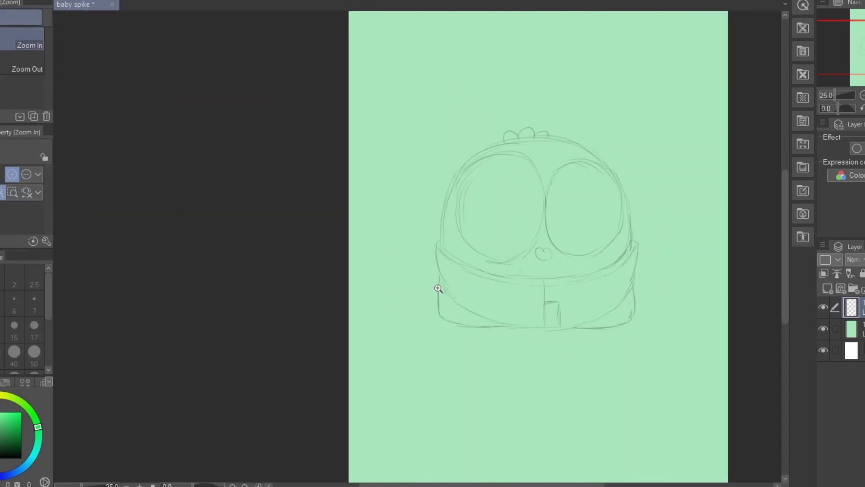
pyautogui.click(438, 289)
pyautogui.moveTo(447, 187); pyautogui.dragTo(401, 233)
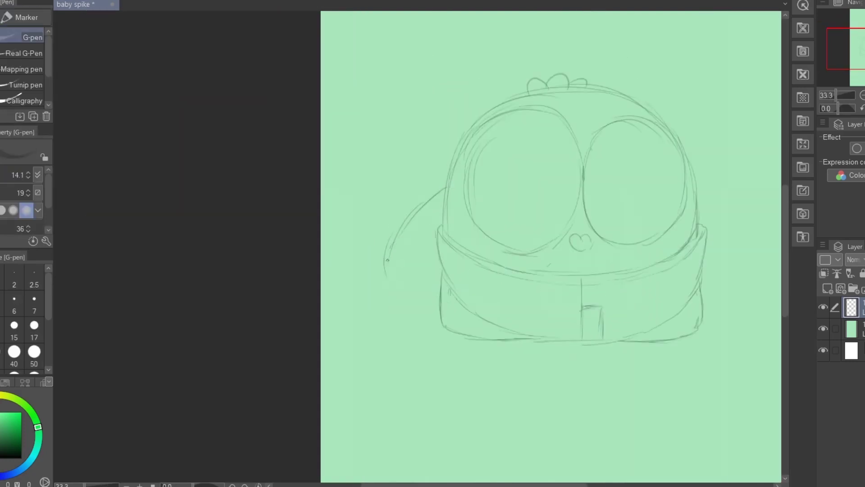
pyautogui.hotkey('ctrl', 'z')
pyautogui.hotkey('ctrl', 'z')
# Sketch a rounded, drooping arm on each side of the body.
pyautogui.moveTo(446, 194); pyautogui.dragTo(409, 223)
pyautogui.moveTo(433, 297); pyautogui.dragTo(441, 295)
pyautogui.press('space')
pyautogui.moveTo(627, 241); pyautogui.dragTo(498, 239)
pyautogui.moveTo(566, 192); pyautogui.dragTo(591, 223)
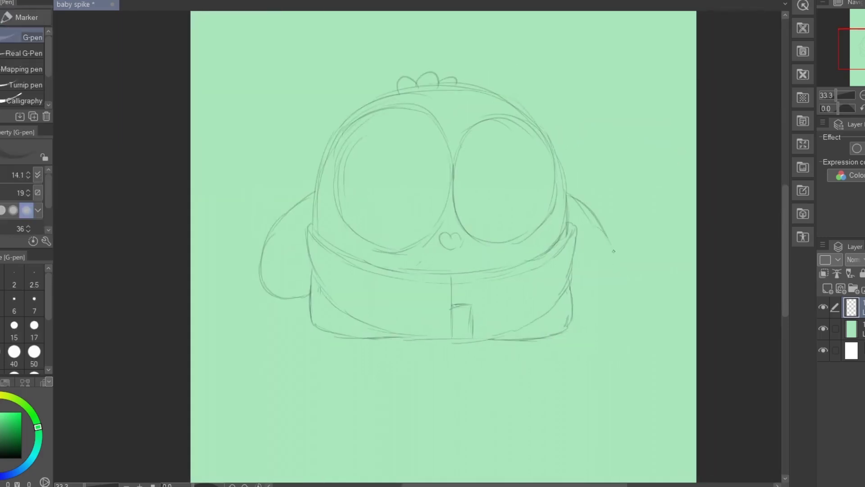
# Lighten the upper edge of the right arm with the eraser and redraw its shoulder line.
pyautogui.press('e')
pyautogui.moveTo(571, 194); pyautogui.dragTo(591, 224)
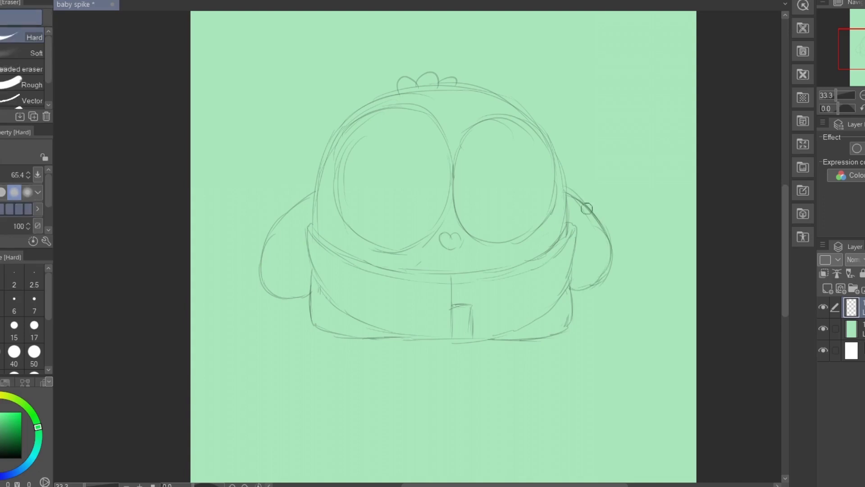
pyautogui.press('space')
pyautogui.press('p')
pyautogui.moveTo(568, 191); pyautogui.dragTo(588, 209)
# Clean up the left arm's outline with the eraser and resketch its lower edge.
pyautogui.hotkey('alt', 'space')
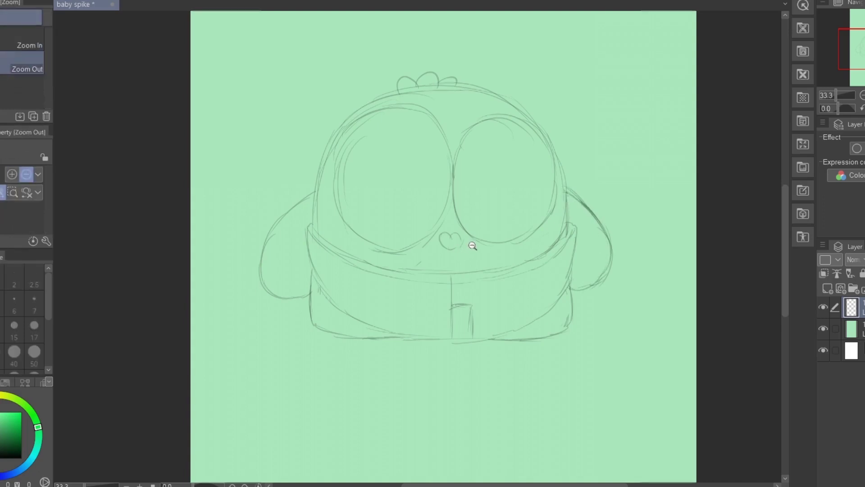
pyautogui.moveTo(471, 248)
pyautogui.mouseDown()
pyautogui.moveTo(435, 257)
pyautogui.moveTo(419, 241)
pyautogui.mouseUp()
pyautogui.hotkey('ctrl', 'space')
pyautogui.moveTo(403, 239); pyautogui.dragTo(411, 232)
pyautogui.press('e')
pyautogui.moveTo(336, 293); pyautogui.dragTo(346, 255)
pyautogui.press('p')
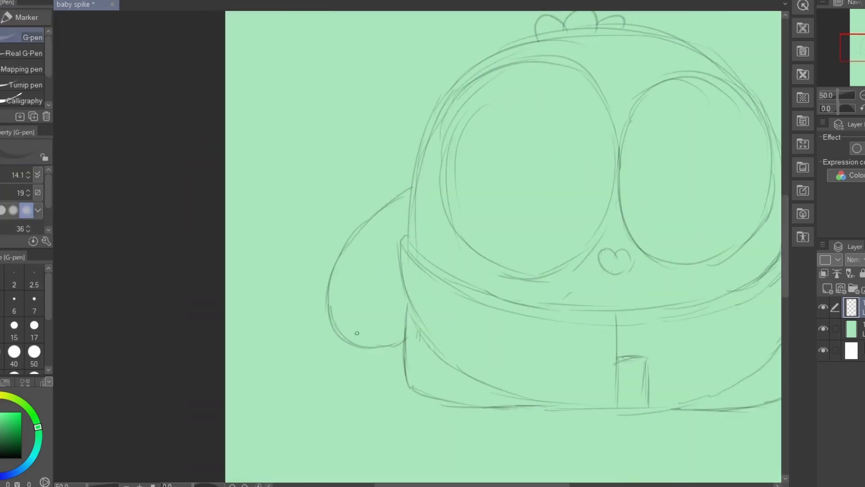
pyautogui.moveTo(399, 342); pyautogui.dragTo(373, 349)
# Refine the upper-left contour of the head with pen strokes and the eraser.
pyautogui.hotkey('alt', 'space')
pyautogui.click(414, 318)
pyautogui.click(414, 317)
pyautogui.keyDown('ctrl'); pyautogui.click(500, 311); pyautogui.keyUp('ctrl')
pyautogui.press('space')
pyautogui.moveTo(375, 163); pyautogui.dragTo(400, 228)
pyautogui.moveTo(373, 266)
pyautogui.mouseDown()
pyautogui.moveTo(394, 231)
pyautogui.moveTo(468, 192)
pyautogui.moveTo(370, 255)
pyautogui.mouseUp()
pyautogui.press('e')
pyautogui.moveTo(412, 207); pyautogui.dragTo(410, 212)
pyautogui.press('p')
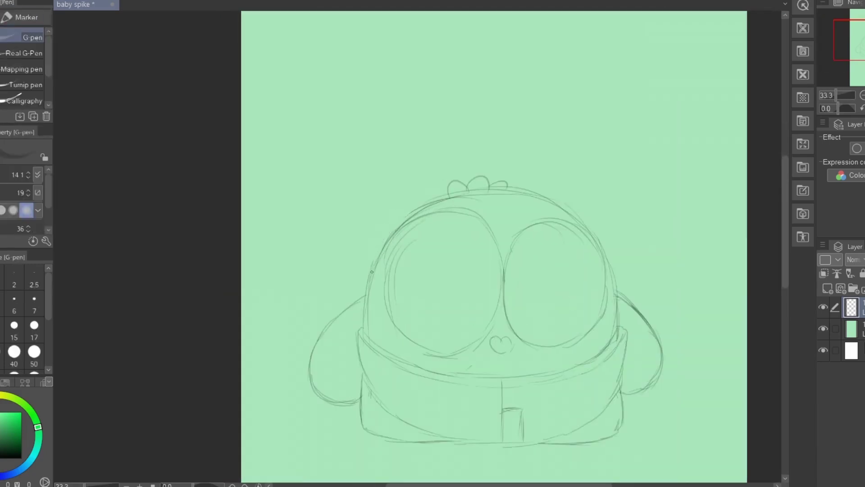
# Enlarge the whole sketch with Scale/Rotate so it nearly fills the canvas width, and centre it.
pyautogui.press('space')
pyautogui.moveTo(441, 352); pyautogui.dragTo(423, 315)
pyautogui.hotkey('ctrl', 'space')
pyautogui.hotkey('alt', 'space')
pyautogui.click(475, 329)
pyautogui.click(476, 330)
pyautogui.click(475, 329)
pyautogui.moveTo(475, 330); pyautogui.dragTo(460, 312)
pyautogui.hotkey('ctrl', 't')
pyautogui.moveTo(525, 236); pyautogui.dragTo(573, 201)
pyautogui.moveTo(525, 265); pyautogui.dragTo(501, 288)
pyautogui.moveTo(549, 223); pyautogui.dragTo(560, 216)
pyautogui.moveTo(507, 283); pyautogui.dragTo(505, 285)
pyautogui.moveTo(560, 218); pyautogui.dragTo(536, 234)
pyautogui.moveTo(502, 295); pyautogui.dragTo(509, 289)
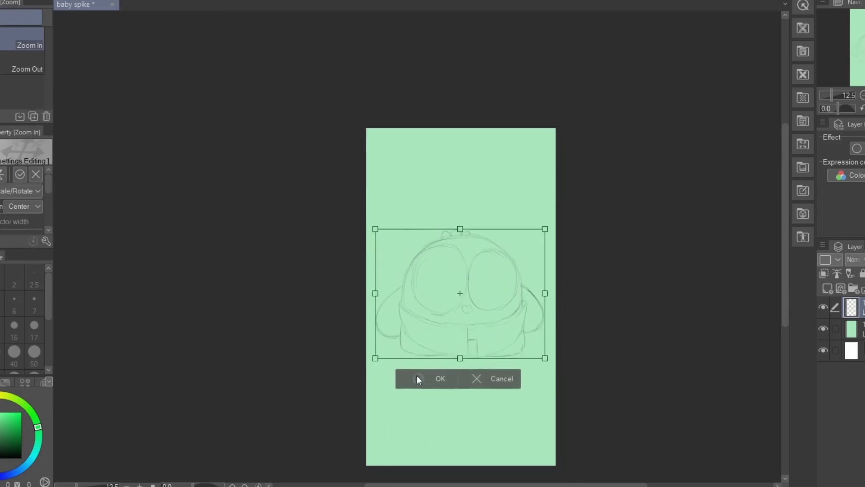
pyautogui.press('Return')
# Lower the sketch layer's opacity and add a new raster layer above it for the line art.
pyautogui.scroll(3, 483, 306)
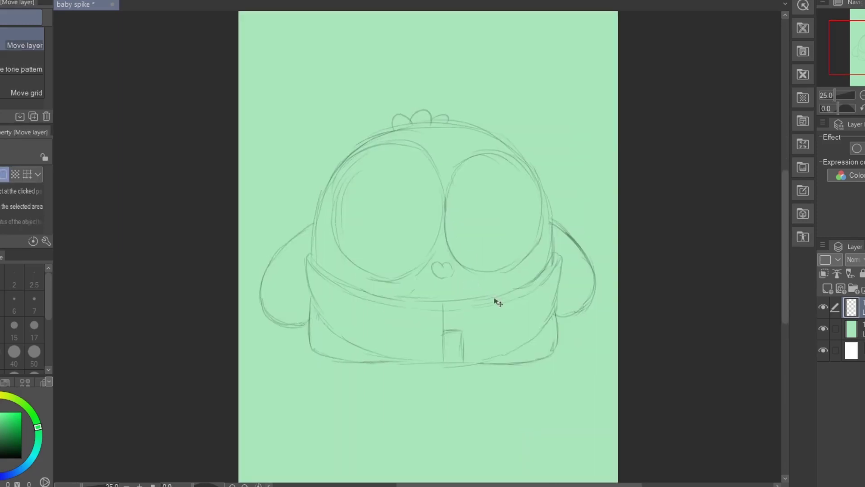
pyautogui.scroll(1, 482, 292)
pyautogui.press('p')
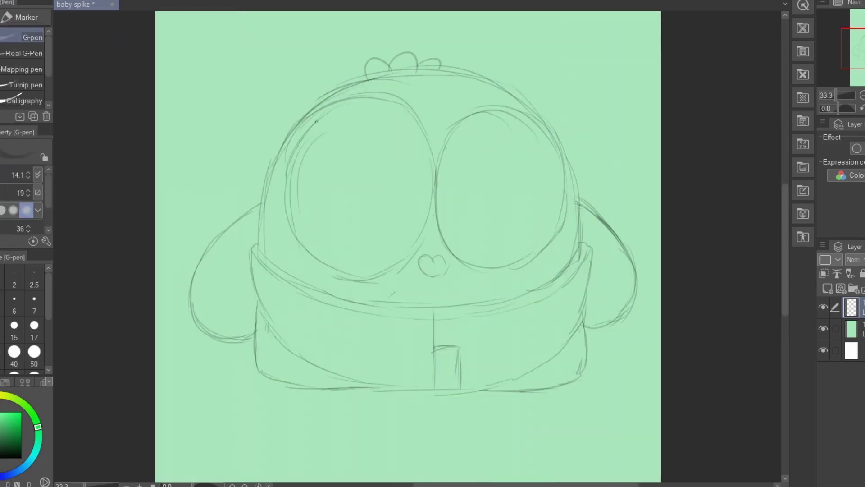
pyautogui.keyDown('alt'); pyautogui.click(491, 214); pyautogui.keyUp('alt')
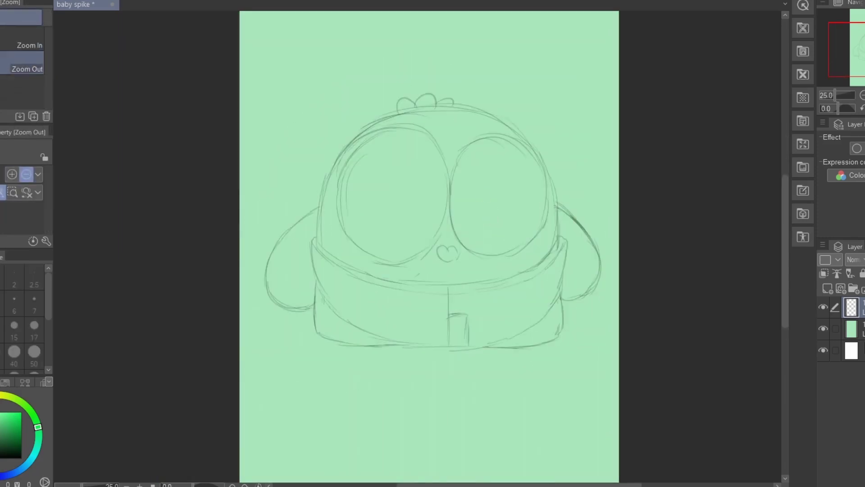
pyautogui.scroll(1, 406, 199)
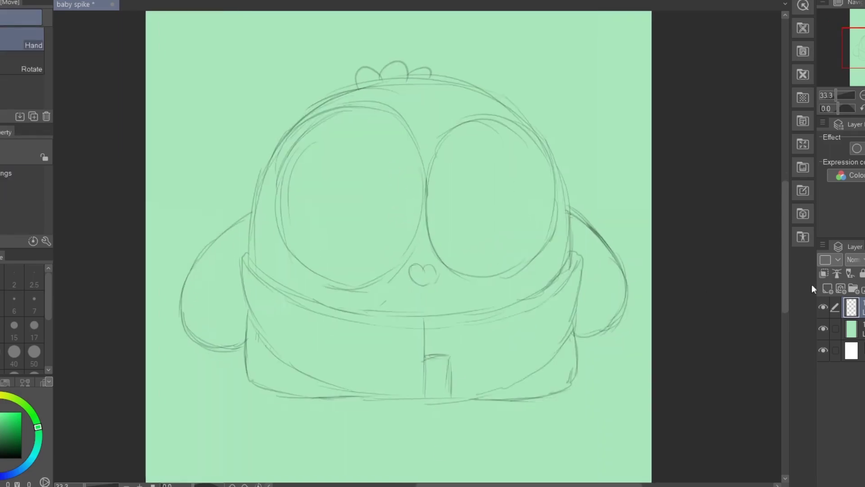
pyautogui.moveTo(566, 261); pyautogui.dragTo(550, 257)
pyautogui.click(864, 259)
pyautogui.hotkey('ctrl', 'shift', 'n')
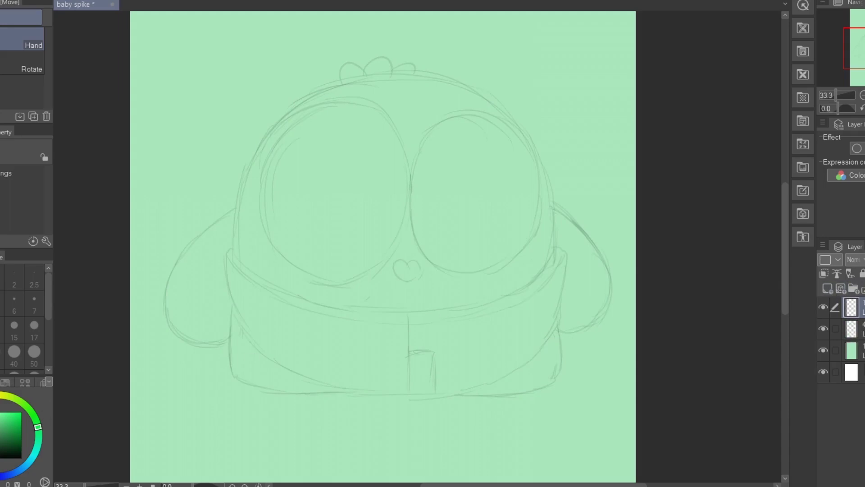
# Set the G-pen to brush size 25.6 and opacity 100.
pyautogui.press('p')
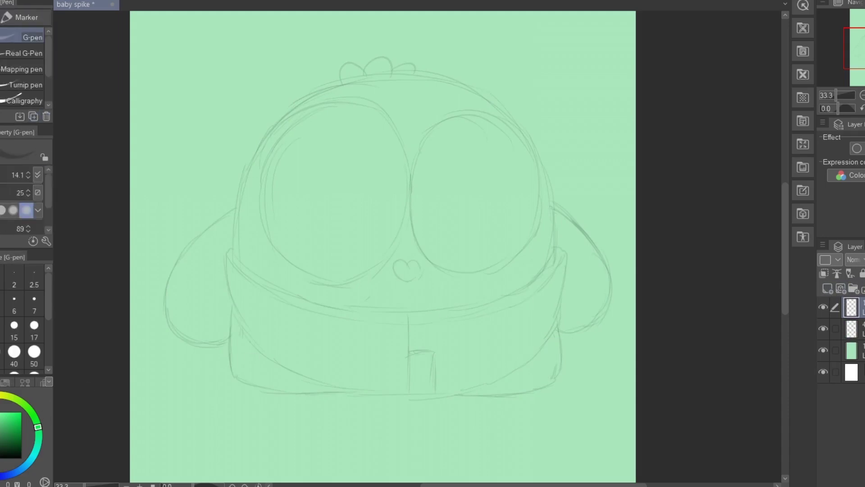
pyautogui.click(1, 192)
pyautogui.click(1, 175)
pyautogui.moveTo(312, 114)
pyautogui.mouseDown()
pyautogui.moveTo(263, 228)
pyautogui.moveTo(299, 114)
pyautogui.moveTo(285, 260)
pyautogui.moveTo(383, 247)
pyautogui.moveTo(373, 115)
pyautogui.moveTo(272, 248)
pyautogui.moveTo(378, 267)
pyautogui.moveTo(403, 127)
pyautogui.moveTo(321, 107)
pyautogui.mouseUp()
pyautogui.hotkey('ctrl', 'z')
pyautogui.hotkey('ctrl', 'z')
pyautogui.press('k')
pyautogui.press('p')
# Ink the outlines of both large oval eyes over the sketch.
pyautogui.scroll(2, 304, 109)
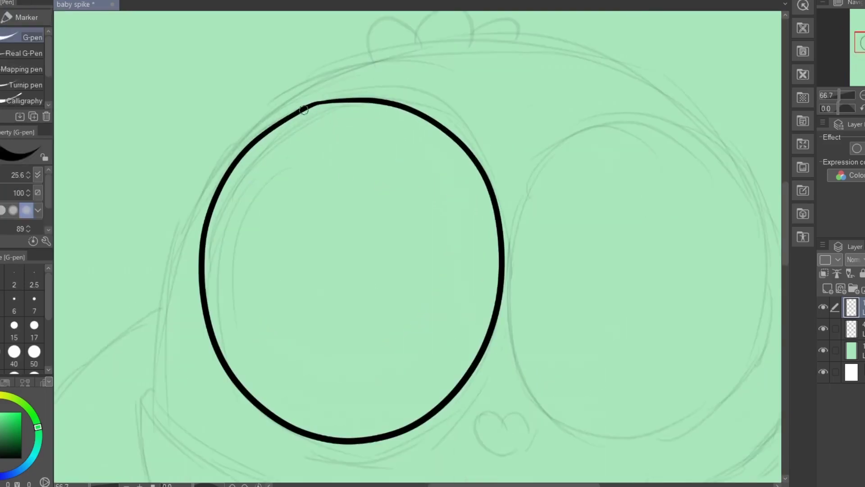
pyautogui.scroll(-1, 358, 110)
pyautogui.moveTo(397, 117)
pyautogui.mouseDown()
pyautogui.moveTo(522, 299)
pyautogui.moveTo(557, 148)
pyautogui.mouseUp()
pyautogui.moveTo(509, 90); pyautogui.dragTo(396, 119)
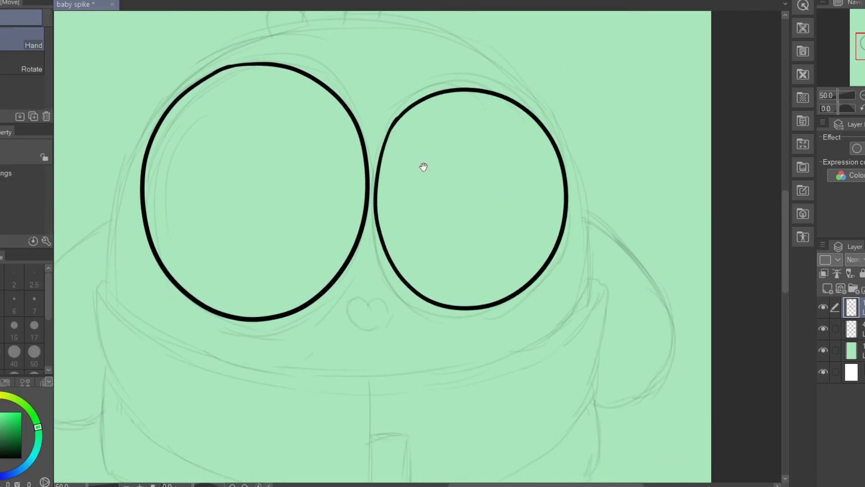
pyautogui.moveTo(421, 166); pyautogui.dragTo(435, 119)
pyautogui.moveTo(384, 257)
pyautogui.mouseDown()
pyautogui.moveTo(373, 248)
pyautogui.moveTo(380, 280)
pyautogui.mouseUp()
pyautogui.hotkey('ctrl', 'z')
pyautogui.moveTo(382, 249); pyautogui.dragTo(380, 279)
pyautogui.hotkey('ctrl', 'z')
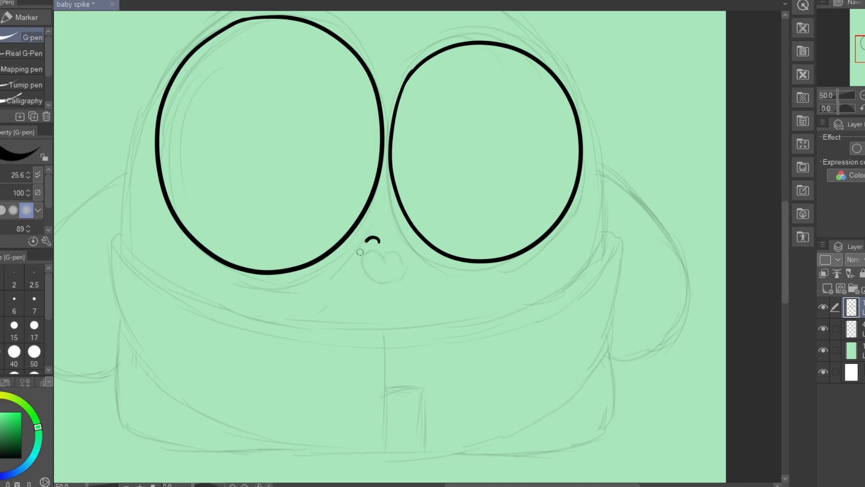
# Ink the small heart-shaped nose between the eyes.
pyautogui.moveTo(360, 252); pyautogui.dragTo(398, 248)
pyautogui.scroll(-2, 379, 245)
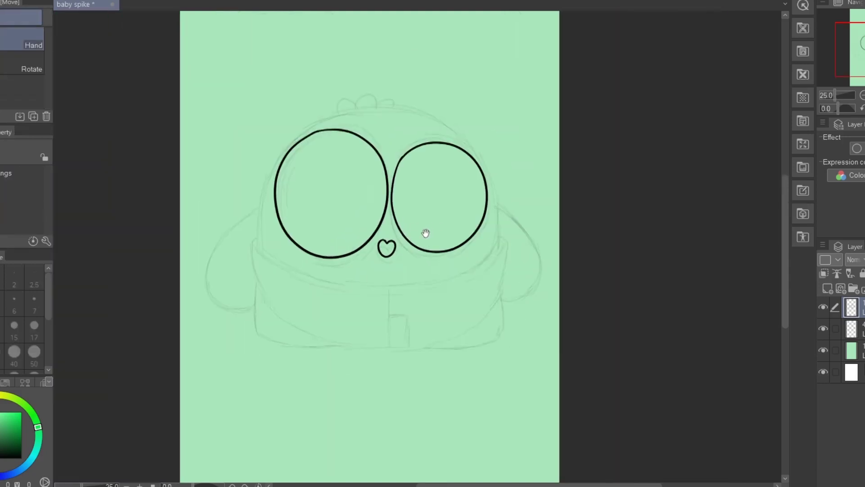
pyautogui.moveTo(205, 252)
pyautogui.mouseDown()
pyautogui.moveTo(204, 234)
pyautogui.moveTo(420, 79)
pyautogui.mouseUp()
pyautogui.moveTo(498, 116); pyautogui.dragTo(519, 252)
pyautogui.hotkey('ctrl', 'z')
pyautogui.moveTo(205, 252)
pyautogui.mouseDown()
pyautogui.moveTo(207, 205)
pyautogui.moveTo(459, 92)
pyautogui.moveTo(518, 255)
pyautogui.mouseUp()
pyautogui.hotkey('ctrl', 'z')
# Ink the domed head outline around the eyes and trim its left side with the eraser.
pyautogui.moveTo(202, 248)
pyautogui.mouseDown()
pyautogui.moveTo(466, 87)
pyautogui.moveTo(520, 256)
pyautogui.mouseUp()
pyautogui.moveTo(293, 256); pyautogui.dragTo(299, 240)
pyautogui.press('e')
pyautogui.moveTo(209, 178); pyautogui.dragTo(201, 242)
pyautogui.keyDown('ctrl'); pyautogui.click(220, 142); pyautogui.keyUp('ctrl')
pyautogui.press('space')
pyautogui.press('p')
pyautogui.moveTo(219, 163)
pyautogui.mouseDown()
pyautogui.moveTo(205, 308)
pyautogui.moveTo(233, 294)
pyautogui.moveTo(207, 249)
pyautogui.moveTo(472, 273)
pyautogui.moveTo(505, 238)
pyautogui.mouseUp()
pyautogui.hotkey('ctrl', 'z')
pyautogui.keyDown('ctrl'); pyautogui.keyDown('alt'); pyautogui.click(235, 294); pyautogui.keyUp('alt'); pyautogui.keyUp('ctrl')
pyautogui.hotkey('ctrl', 'z')
pyautogui.moveTo(182, 243)
pyautogui.mouseDown()
pyautogui.moveTo(451, 283)
pyautogui.moveTo(504, 240)
pyautogui.mouseUp()
pyautogui.hotkey('ctrl', 'z')
pyautogui.moveTo(269, 293); pyautogui.dragTo(505, 234)
pyautogui.hotkey('ctrl', 'z')
# Ink the curved lower edge of the face and erase the overshooting line ends at its corners.
pyautogui.moveTo(183, 243)
pyautogui.mouseDown()
pyautogui.moveTo(424, 286)
pyautogui.moveTo(505, 235)
pyautogui.mouseUp()
pyautogui.scroll(1, 517, 247)
pyautogui.press('e')
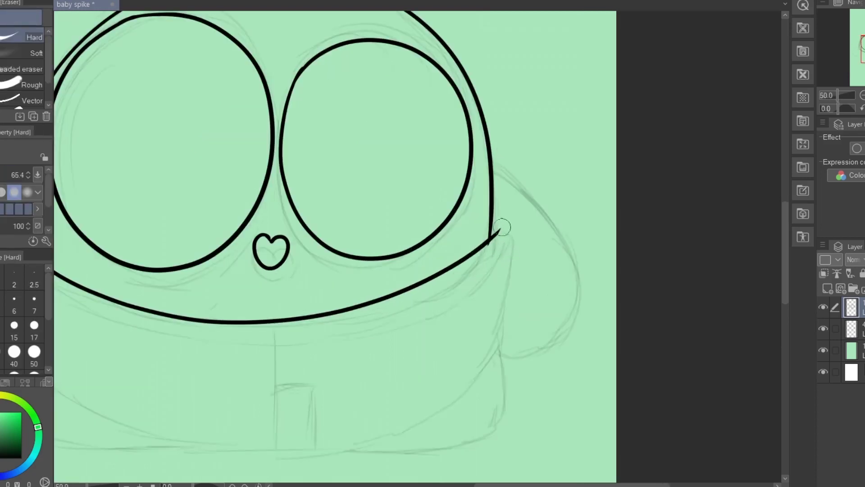
pyautogui.press('p')
pyautogui.scroll(-1, 487, 241)
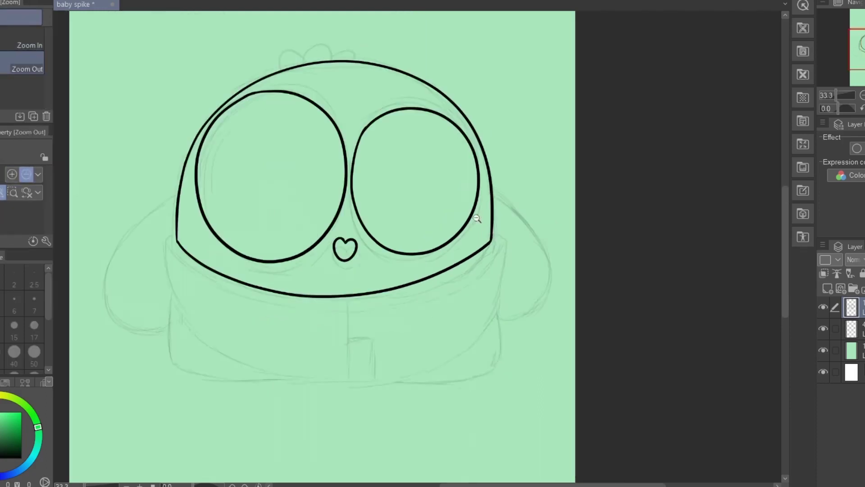
pyautogui.scroll(1, 176, 232)
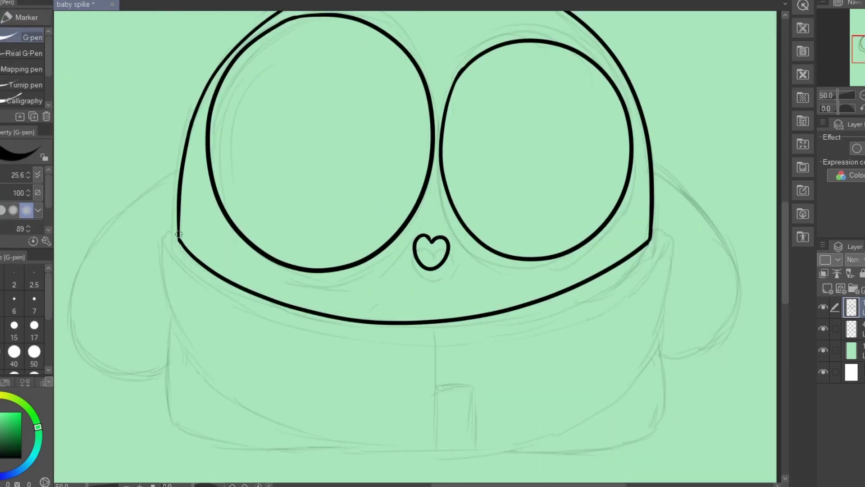
# Ink the diaper's outer curved outline below the face and the parallel rim line just inside its upper edge.
pyautogui.moveTo(162, 254)
pyautogui.mouseDown()
pyautogui.moveTo(298, 421)
pyautogui.moveTo(558, 428)
pyautogui.mouseUp()
pyautogui.hotkey('ctrl', 'z')
pyautogui.hotkey('ctrl', 'z')
pyautogui.moveTo(160, 253)
pyautogui.mouseDown()
pyautogui.moveTo(323, 446)
pyautogui.moveTo(561, 428)
pyautogui.moveTo(673, 294)
pyautogui.moveTo(664, 231)
pyautogui.mouseUp()
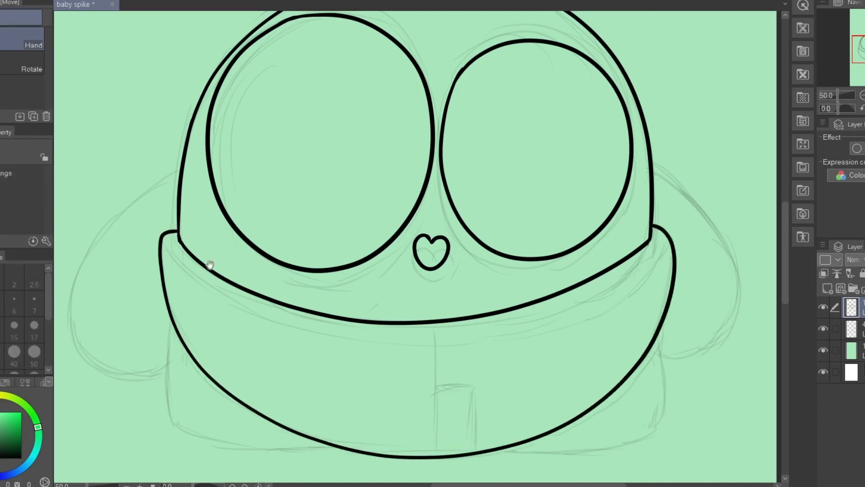
pyautogui.moveTo(165, 242)
pyautogui.mouseDown()
pyautogui.moveTo(436, 344)
pyautogui.moveTo(614, 296)
pyautogui.mouseUp()
pyautogui.moveTo(654, 267)
pyautogui.mouseDown()
pyautogui.moveTo(670, 237)
pyautogui.moveTo(445, 226)
pyautogui.mouseUp()
# Ink the vertical centre seam of the diaper and the small rounded rectangular flap beside it.
pyautogui.click(392, 321)
pyautogui.moveTo(422, 272); pyautogui.dragTo(418, 357)
pyautogui.moveTo(446, 249); pyautogui.dragTo(442, 306)
pyautogui.keyDown('alt'); pyautogui.click(442, 306); pyautogui.keyUp('alt')
pyautogui.moveTo(285, 233); pyautogui.dragTo(316, 215)
pyautogui.moveTo(286, 185); pyautogui.dragTo(239, 228)
pyautogui.hotkey('ctrl', 'z')
pyautogui.moveTo(292, 361); pyautogui.dragTo(379, 365)
pyautogui.hotkey('ctrl', 'z')
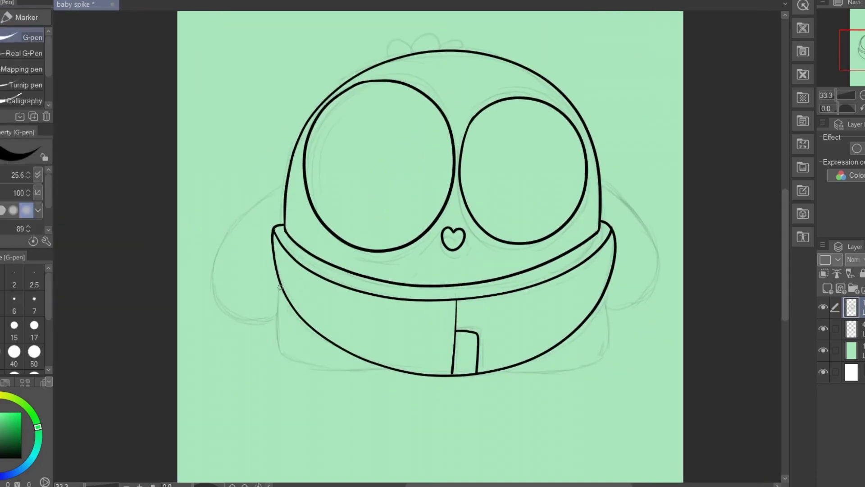
# Ink the rounded lower body corners on both sides of the diaper and the two drooping arms.
pyautogui.moveTo(274, 349); pyautogui.dragTo(375, 369)
pyautogui.moveTo(505, 369); pyautogui.dragTo(604, 357)
pyautogui.moveTo(287, 183)
pyautogui.mouseDown()
pyautogui.moveTo(220, 277)
pyautogui.moveTo(266, 319)
pyautogui.mouseUp()
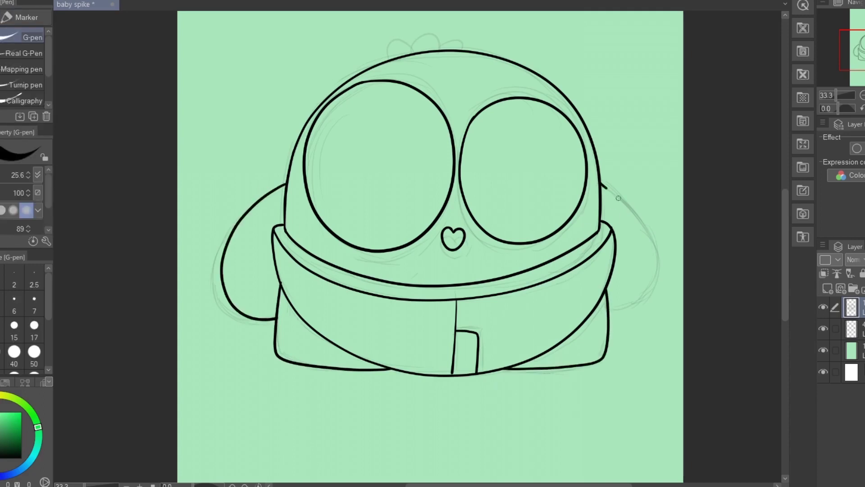
pyautogui.moveTo(603, 184); pyautogui.dragTo(616, 315)
# Ink the tuft of three rounded petals on top of the head.
pyautogui.moveTo(405, 126); pyautogui.dragTo(387, 151)
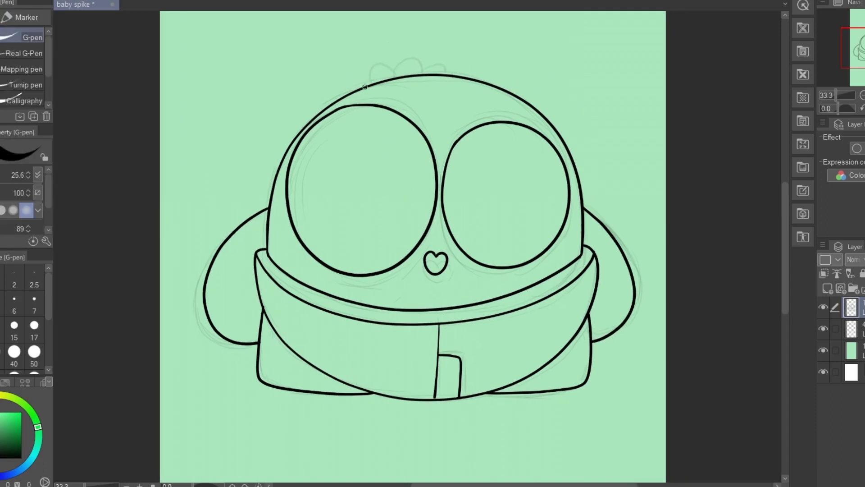
pyautogui.moveTo(422, 72); pyautogui.dragTo(421, 75)
pyautogui.moveTo(479, 146); pyautogui.dragTo(475, 138)
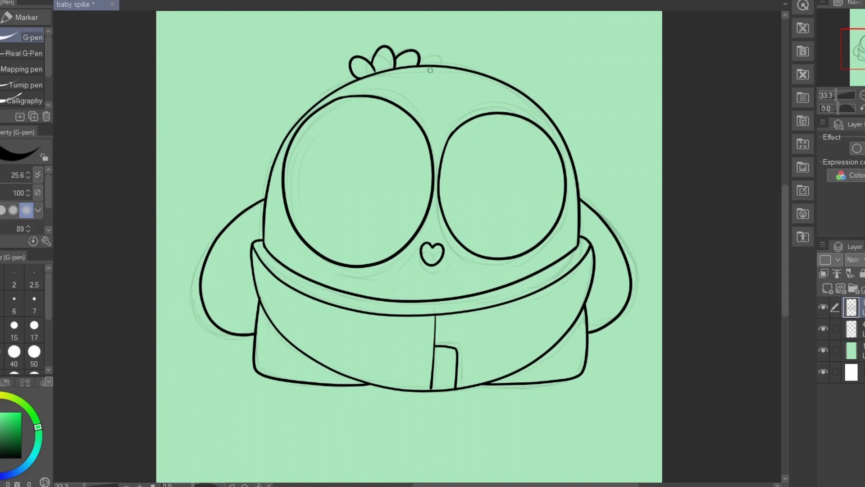
# Ink short crease lines on the forehead and lower face, plus a spike and a small circle on each arm.
pyautogui.moveTo(318, 283); pyautogui.dragTo(321, 269)
pyautogui.moveTo(485, 75); pyautogui.dragTo(493, 95)
pyautogui.moveTo(629, 242); pyautogui.dragTo(624, 253)
pyautogui.moveTo(607, 286)
pyautogui.mouseDown()
pyautogui.moveTo(605, 295)
pyautogui.moveTo(607, 286)
pyautogui.mouseUp()
pyautogui.moveTo(410, 279); pyautogui.dragTo(412, 277)
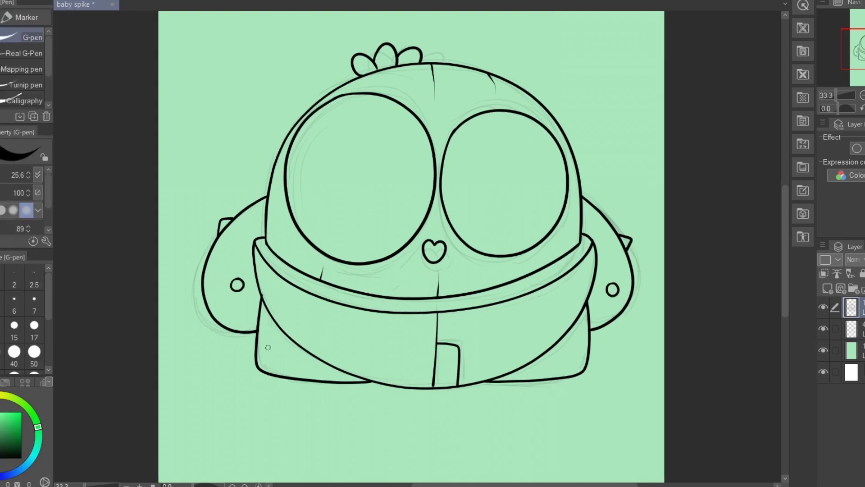
# Ink a small circle and a spike on the lower body corners, and hide the sketch layer.
pyautogui.moveTo(275, 356); pyautogui.dragTo(270, 344)
pyautogui.moveTo(575, 356)
pyautogui.mouseDown()
pyautogui.moveTo(533, 343)
pyautogui.moveTo(553, 341)
pyautogui.mouseUp()
pyautogui.moveTo(417, 245); pyautogui.dragTo(408, 321)
pyautogui.click(823, 329)
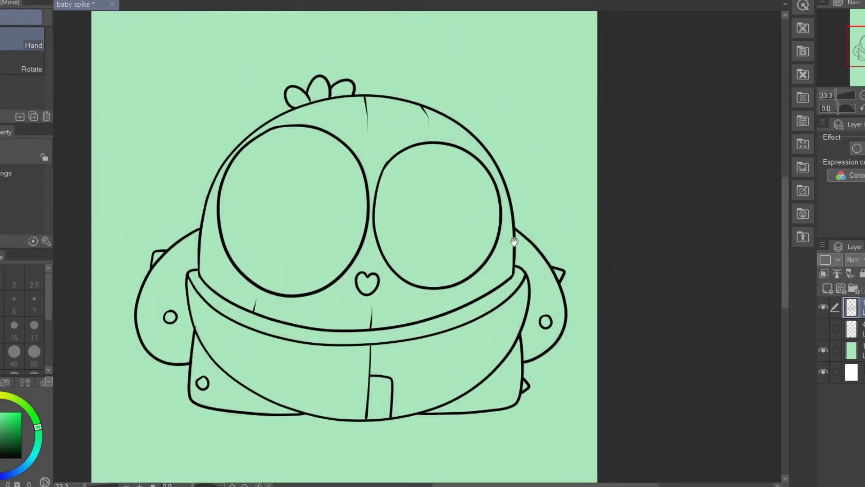
pyautogui.moveTo(379, 215); pyautogui.dragTo(367, 205)
# Add a new layer between the sketch and the line art for the green body colour.
pyautogui.click(858, 329)
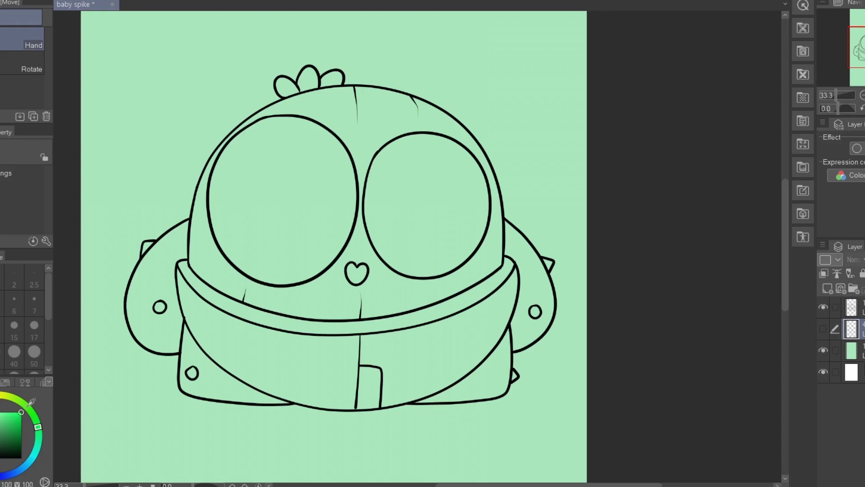
pyautogui.press('g')
pyautogui.press('g')
pyautogui.click(828, 289)
pyautogui.click(409, 284)
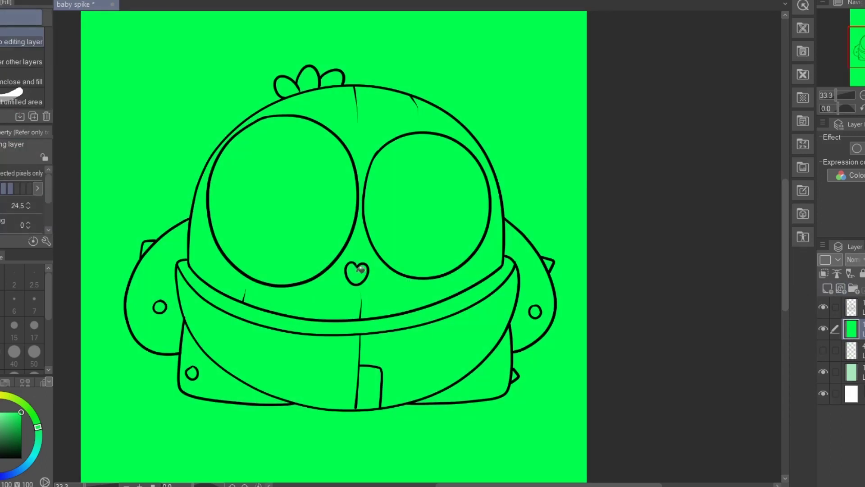
pyautogui.hotkey('ctrl', 'z')
pyautogui.click(22, 62)
pyautogui.click(397, 280)
pyautogui.click(163, 279)
pyautogui.click(199, 322)
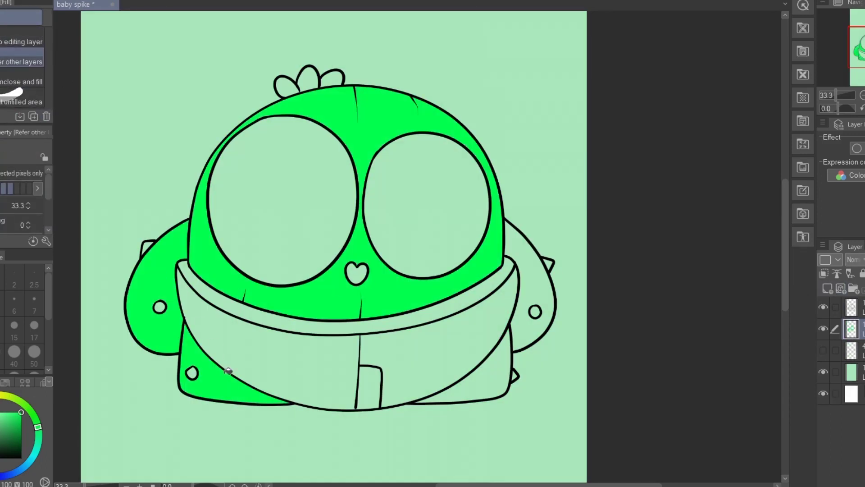
pyautogui.hotkey('ctrl', 'z')
pyautogui.hotkey('ctrl', 'z')
pyautogui.hotkey('ctrl', 'z')
# Pick a slightly darker green and paint the area between the eyes and the middle of the forehead with the G-pen.
pyautogui.press('p')
pyautogui.click(22, 422)
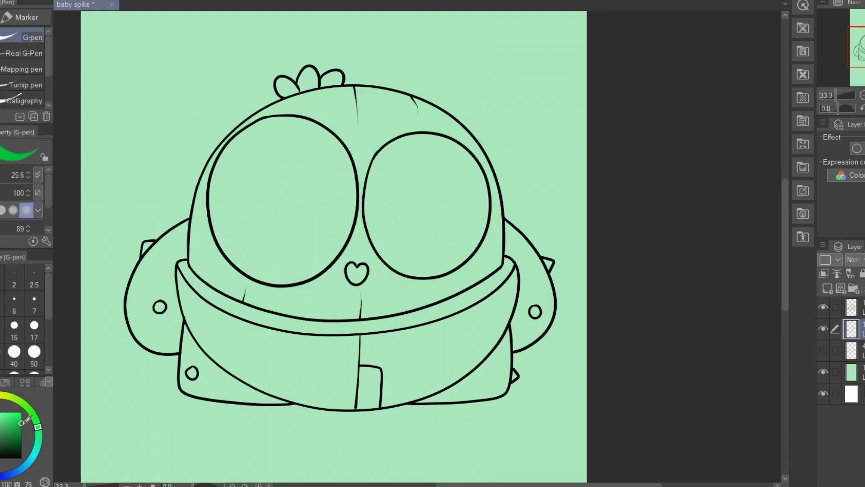
pyautogui.moveTo(417, 246); pyautogui.dragTo(426, 246)
pyautogui.moveTo(376, 262); pyautogui.dragTo(382, 305)
pyautogui.moveTo(354, 250); pyautogui.dragTo(369, 133)
pyautogui.moveTo(331, 110)
pyautogui.mouseDown()
pyautogui.moveTo(361, 148)
pyautogui.moveTo(403, 113)
pyautogui.moveTo(378, 131)
pyautogui.mouseUp()
# Paint the strip of head outside the left eye green, down into the cheek beneath it.
pyautogui.moveTo(211, 164); pyautogui.dragTo(194, 219)
pyautogui.hotkey('ctrl', 'z')
pyautogui.moveTo(204, 183)
pyautogui.mouseDown()
pyautogui.moveTo(196, 255)
pyautogui.moveTo(206, 245)
pyautogui.moveTo(197, 229)
pyautogui.moveTo(219, 295)
pyautogui.mouseUp()
pyautogui.keyDown('ctrl'); pyautogui.click(203, 221); pyautogui.keyUp('ctrl')
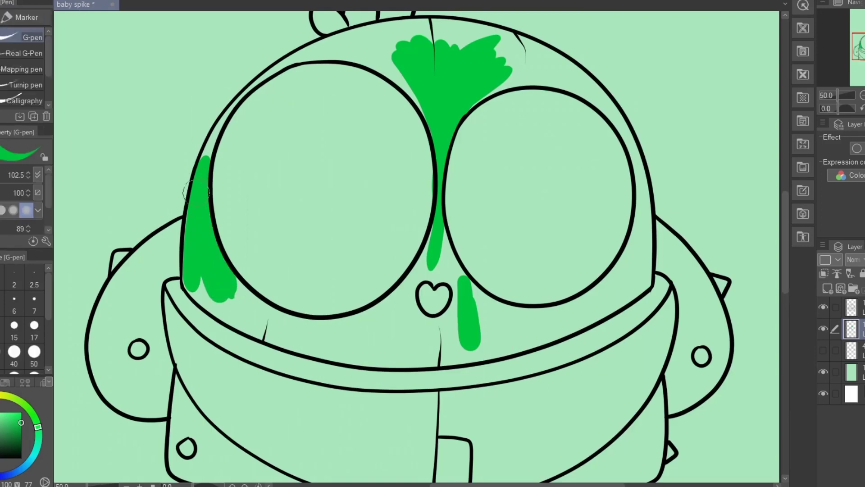
pyautogui.moveTo(191, 268)
pyautogui.mouseDown()
pyautogui.moveTo(214, 310)
pyautogui.moveTo(274, 337)
pyautogui.moveTo(253, 291)
pyautogui.moveTo(302, 333)
pyautogui.moveTo(335, 338)
pyautogui.mouseUp()
pyautogui.moveTo(291, 323); pyautogui.dragTo(381, 328)
pyautogui.hotkey('ctrl', 'z')
pyautogui.hotkey('ctrl', 'z')
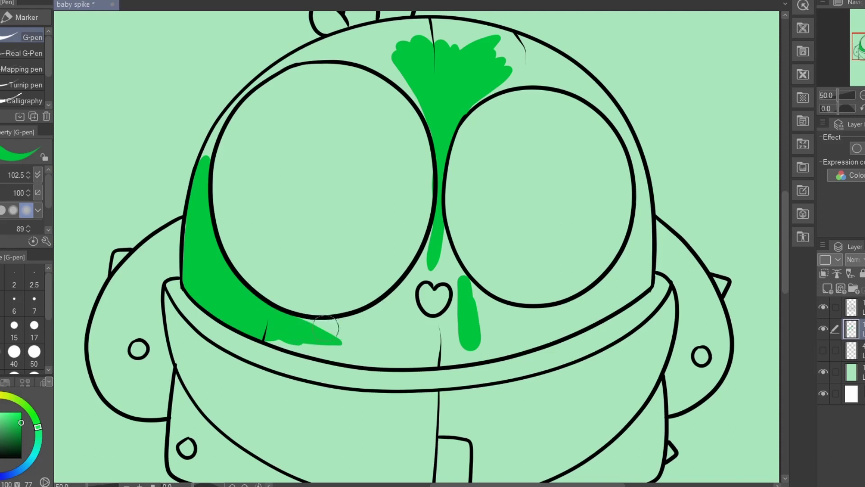
# Paint green under both eyes, up the right cheek and along the right part of the face's lower edge.
pyautogui.moveTo(295, 324); pyautogui.dragTo(396, 312)
pyautogui.moveTo(328, 325)
pyautogui.mouseDown()
pyautogui.moveTo(405, 290)
pyautogui.moveTo(439, 222)
pyautogui.moveTo(455, 257)
pyautogui.moveTo(449, 275)
pyautogui.moveTo(504, 319)
pyautogui.moveTo(579, 309)
pyautogui.moveTo(618, 282)
pyautogui.moveTo(636, 233)
pyautogui.mouseUp()
pyautogui.moveTo(602, 274); pyautogui.dragTo(631, 248)
pyautogui.moveTo(638, 204)
pyautogui.mouseDown()
pyautogui.moveTo(615, 266)
pyautogui.moveTo(638, 230)
pyautogui.moveTo(637, 275)
pyautogui.mouseUp()
pyautogui.moveTo(432, 358)
pyautogui.mouseDown()
pyautogui.moveTo(541, 333)
pyautogui.moveTo(450, 367)
pyautogui.moveTo(586, 315)
pyautogui.mouseUp()
pyautogui.moveTo(625, 283); pyautogui.dragTo(648, 277)
# Fill the remaining gaps around the heart-shaped nose and along the chin with green.
pyautogui.moveTo(437, 270); pyautogui.dragTo(412, 275)
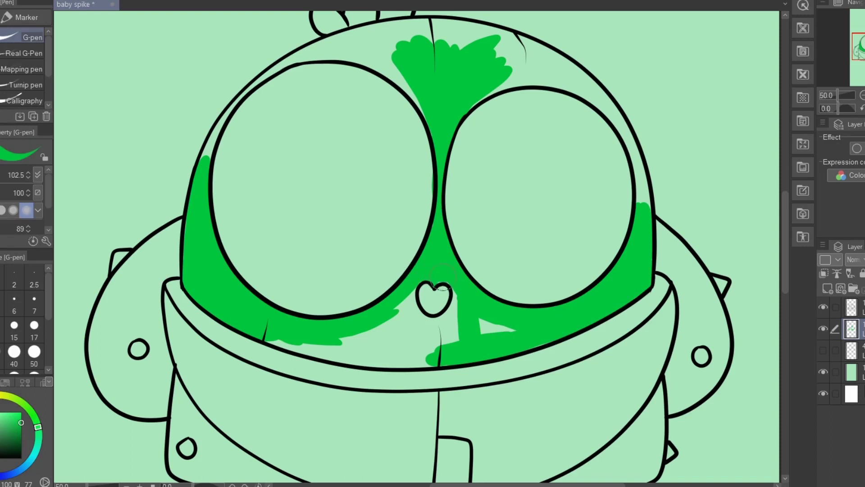
pyautogui.moveTo(444, 286)
pyautogui.mouseDown()
pyautogui.moveTo(446, 324)
pyautogui.moveTo(435, 336)
pyautogui.moveTo(516, 323)
pyautogui.mouseUp()
pyautogui.moveTo(410, 284)
pyautogui.mouseDown()
pyautogui.moveTo(413, 313)
pyautogui.moveTo(374, 329)
pyautogui.mouseUp()
pyautogui.moveTo(271, 340)
pyautogui.mouseDown()
pyautogui.moveTo(369, 353)
pyautogui.moveTo(390, 331)
pyautogui.moveTo(432, 349)
pyautogui.moveTo(360, 367)
pyautogui.moveTo(445, 356)
pyautogui.mouseUp()
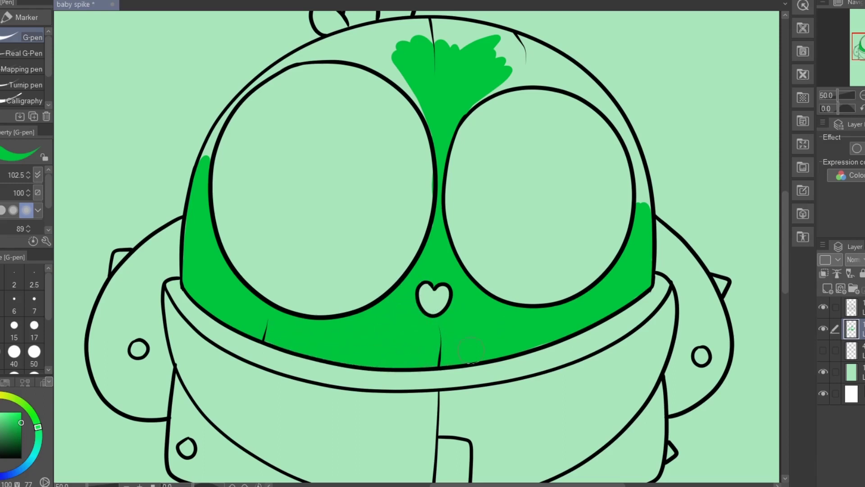
# Paint the rest of the forehead green, from above the left eye over to the strip outside the right eye.
pyautogui.press('space')
pyautogui.moveTo(226, 107)
pyautogui.mouseDown()
pyautogui.moveTo(269, 73)
pyautogui.moveTo(341, 44)
pyautogui.moveTo(390, 51)
pyautogui.moveTo(397, 61)
pyautogui.moveTo(379, 57)
pyautogui.moveTo(412, 78)
pyautogui.moveTo(385, 71)
pyautogui.moveTo(409, 83)
pyautogui.moveTo(429, 116)
pyautogui.moveTo(408, 72)
pyautogui.moveTo(417, 44)
pyautogui.mouseUp()
pyautogui.moveTo(351, 34)
pyautogui.mouseDown()
pyautogui.moveTo(469, 38)
pyautogui.moveTo(495, 48)
pyautogui.moveTo(442, 91)
pyautogui.mouseUp()
pyautogui.press('r')
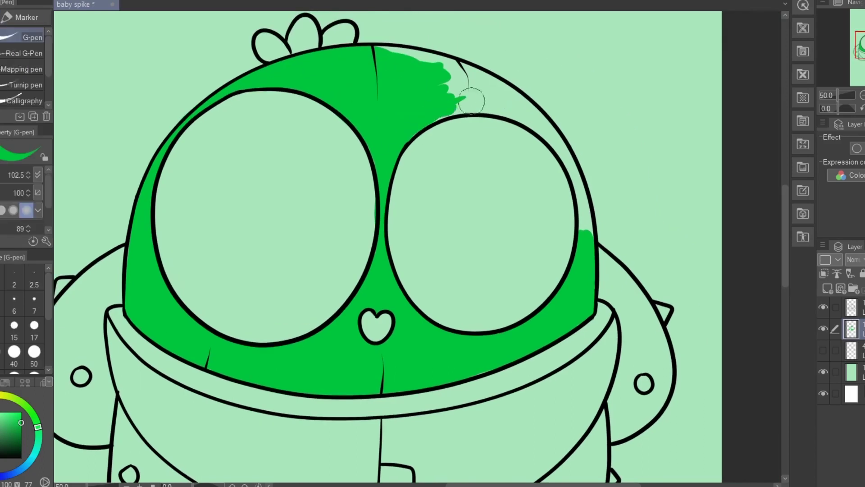
pyautogui.moveTo(421, 61)
pyautogui.mouseDown()
pyautogui.moveTo(463, 83)
pyautogui.moveTo(435, 81)
pyautogui.moveTo(442, 69)
pyautogui.moveTo(430, 69)
pyautogui.moveTo(447, 110)
pyautogui.moveTo(529, 108)
pyautogui.mouseUp()
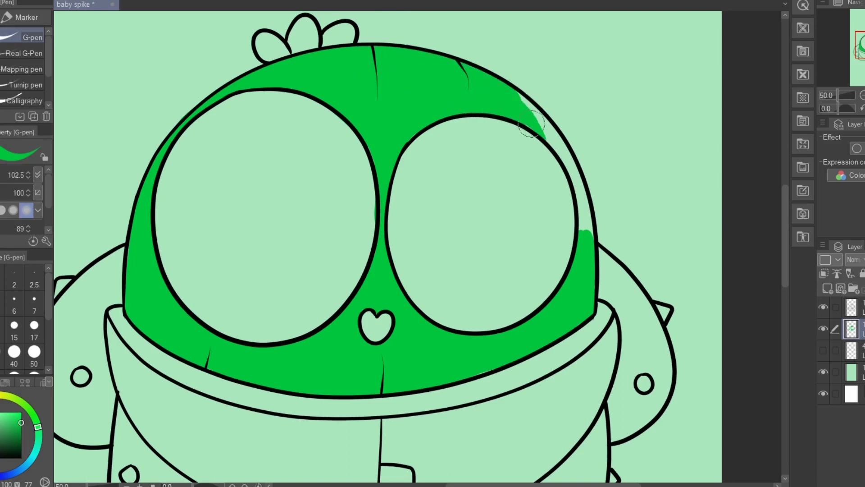
pyautogui.moveTo(515, 104)
pyautogui.mouseDown()
pyautogui.moveTo(558, 141)
pyautogui.moveTo(583, 203)
pyautogui.mouseUp()
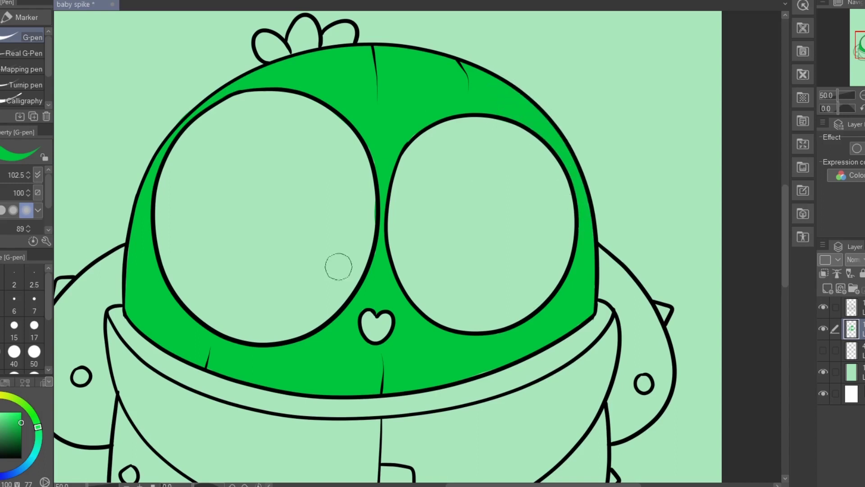
# Paint the left arm green around its small circle.
pyautogui.press('space')
pyautogui.moveTo(341, 286); pyautogui.dragTo(370, 254)
pyautogui.press('e')
pyautogui.press('space')
pyautogui.moveTo(119, 312); pyautogui.dragTo(193, 268)
pyautogui.press('p')
pyautogui.moveTo(198, 206)
pyautogui.mouseDown()
pyautogui.moveTo(157, 292)
pyautogui.moveTo(160, 320)
pyautogui.moveTo(159, 276)
pyautogui.moveTo(151, 299)
pyautogui.moveTo(158, 329)
pyautogui.moveTo(178, 354)
pyautogui.mouseUp()
pyautogui.moveTo(153, 234)
pyautogui.mouseDown()
pyautogui.moveTo(243, 180)
pyautogui.moveTo(218, 185)
pyautogui.moveTo(231, 181)
pyautogui.moveTo(179, 232)
pyautogui.moveTo(243, 205)
pyautogui.moveTo(191, 237)
pyautogui.moveTo(202, 229)
pyautogui.moveTo(196, 268)
pyautogui.mouseUp()
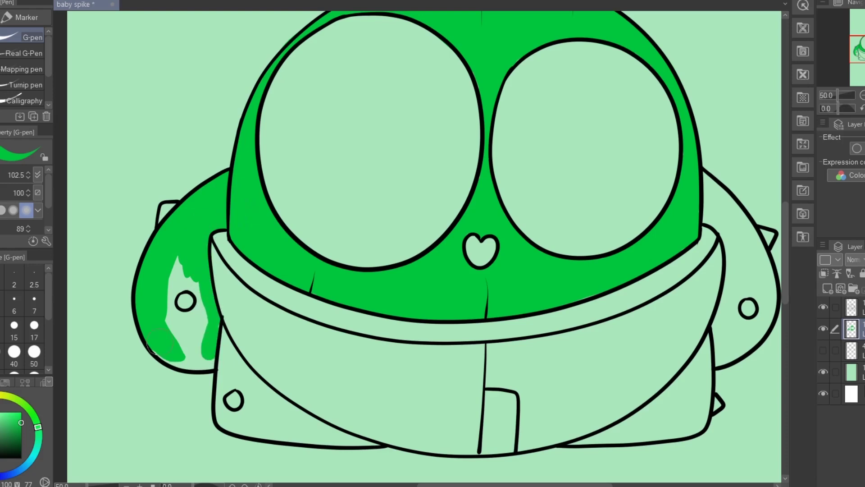
pyautogui.moveTo(198, 349); pyautogui.dragTo(189, 321)
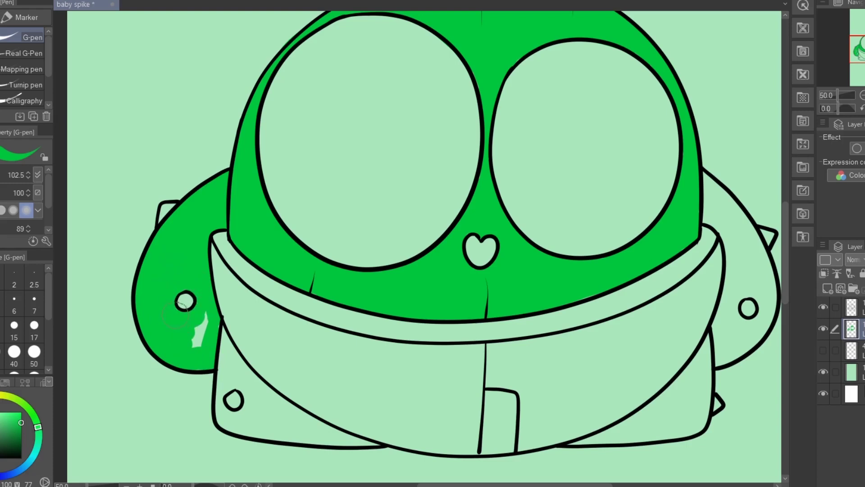
# Paint the right arm green around its small circle.
pyautogui.moveTo(572, 276); pyautogui.dragTo(338, 264)
pyautogui.moveTo(473, 165)
pyautogui.mouseDown()
pyautogui.moveTo(509, 223)
pyautogui.moveTo(496, 205)
pyautogui.moveTo(525, 263)
pyautogui.moveTo(508, 225)
pyautogui.moveTo(521, 275)
pyautogui.mouseUp()
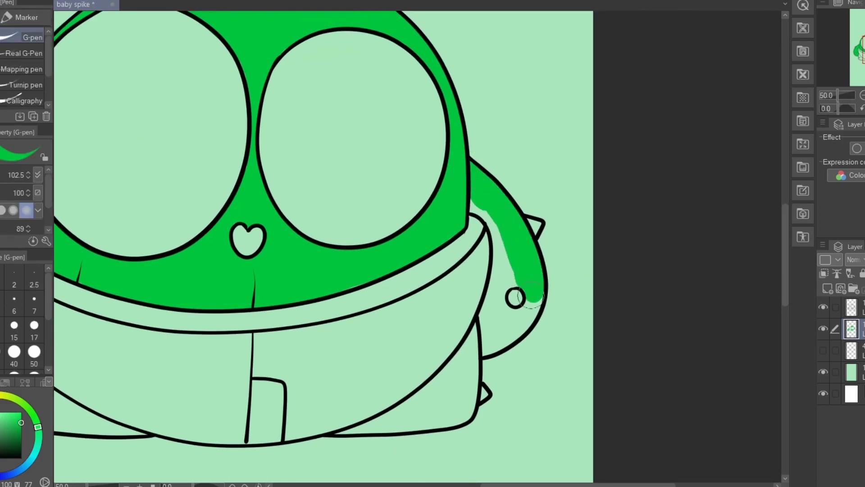
pyautogui.press('space')
pyautogui.moveTo(487, 216)
pyautogui.mouseDown()
pyautogui.moveTo(492, 301)
pyautogui.moveTo(498, 262)
pyautogui.moveTo(477, 331)
pyautogui.mouseUp()
pyautogui.moveTo(499, 275); pyautogui.dragTo(501, 333)
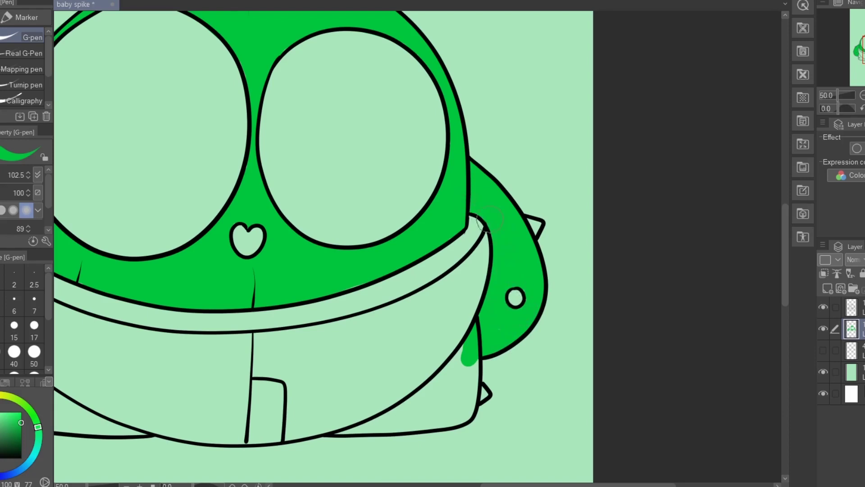
# Paint the right lower body corner below the diaper green.
pyautogui.press('space')
pyautogui.moveTo(401, 316)
pyautogui.mouseDown()
pyautogui.moveTo(423, 288)
pyautogui.moveTo(499, 255)
pyautogui.mouseUp()
pyautogui.moveTo(488, 362); pyautogui.dragTo(527, 327)
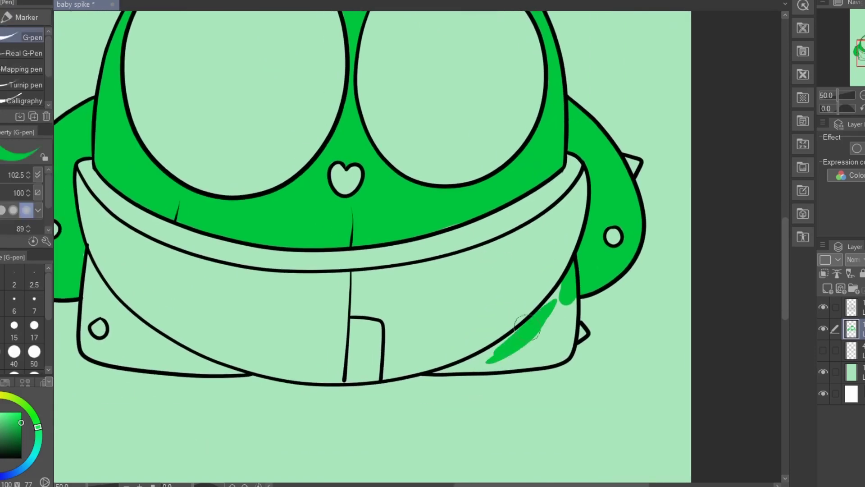
pyautogui.moveTo(565, 284); pyautogui.dragTo(557, 327)
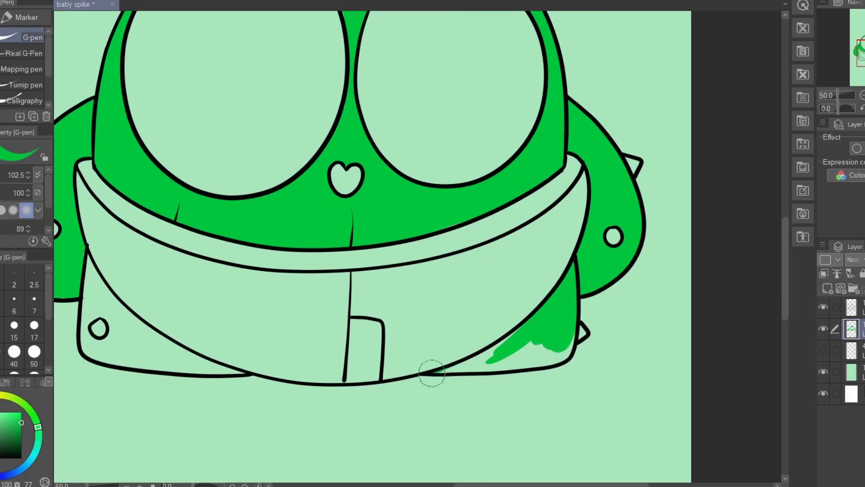
pyautogui.moveTo(431, 373); pyautogui.dragTo(511, 340)
pyautogui.moveTo(468, 365); pyautogui.dragTo(510, 362)
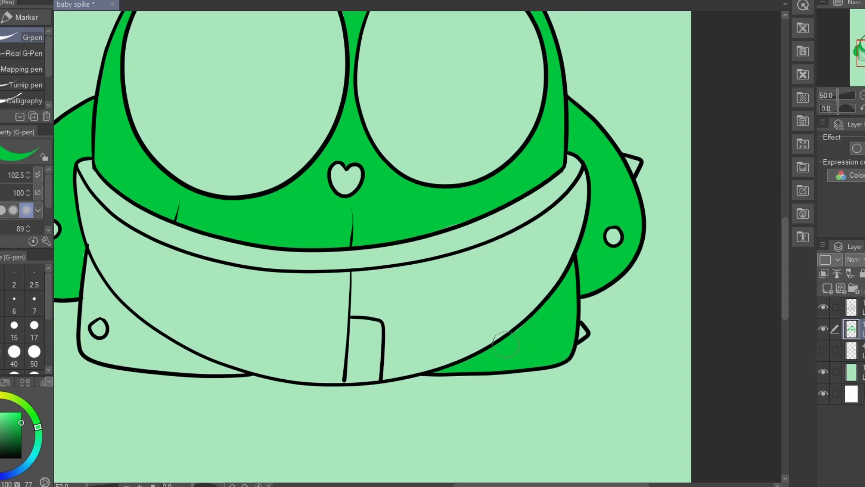
# Paint the left lower body corner green, leaving its small circle uncoloured.
pyautogui.moveTo(112, 296)
pyautogui.mouseDown()
pyautogui.moveTo(198, 292)
pyautogui.moveTo(168, 258)
pyautogui.moveTo(214, 322)
pyautogui.moveTo(274, 349)
pyautogui.mouseUp()
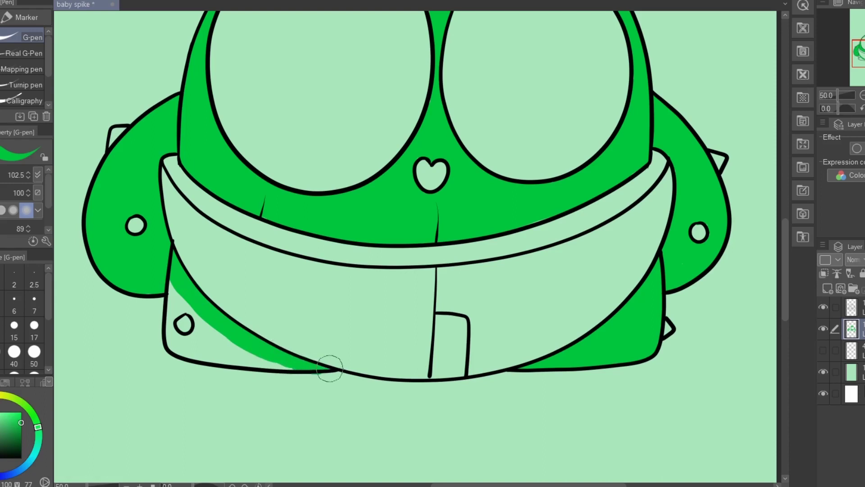
pyautogui.moveTo(177, 343); pyautogui.dragTo(282, 364)
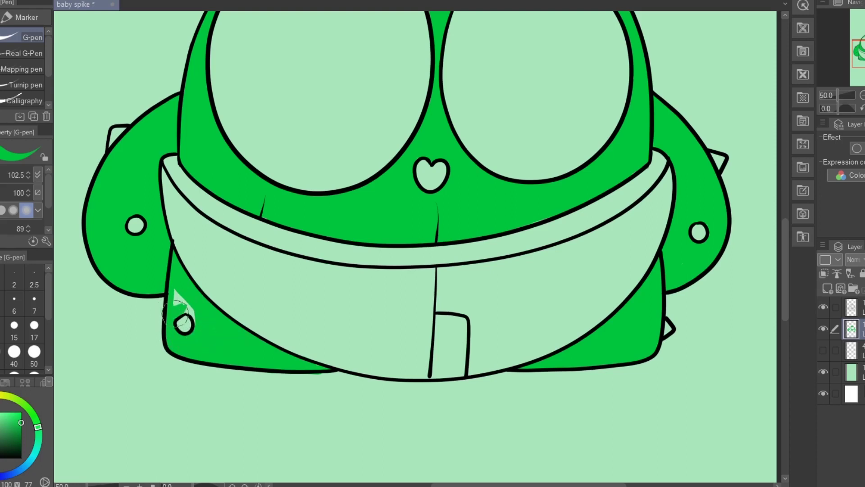
pyautogui.moveTo(378, 212); pyautogui.dragTo(88, 317)
pyautogui.moveTo(88, 316); pyautogui.dragTo(58, 336)
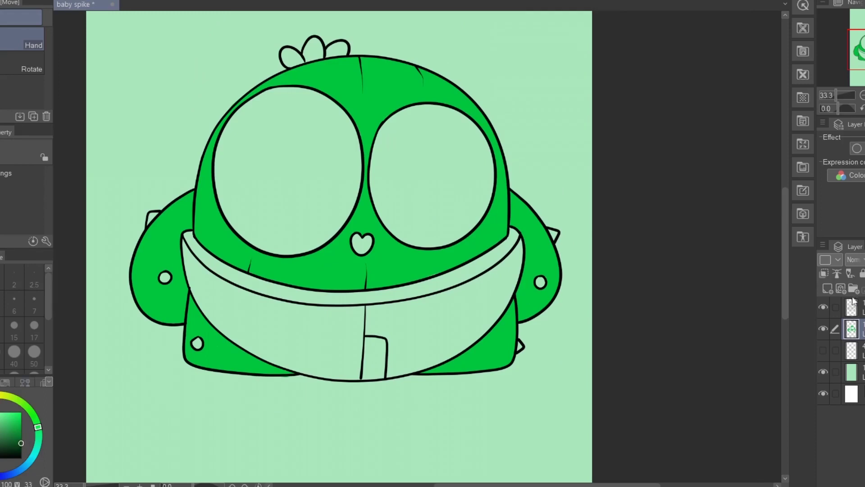
# Add a layer beneath the green body layer and paint both eyes and the nose dark green.
pyautogui.click(852, 351)
pyautogui.scroll(1, 324, 185)
pyautogui.press('p')
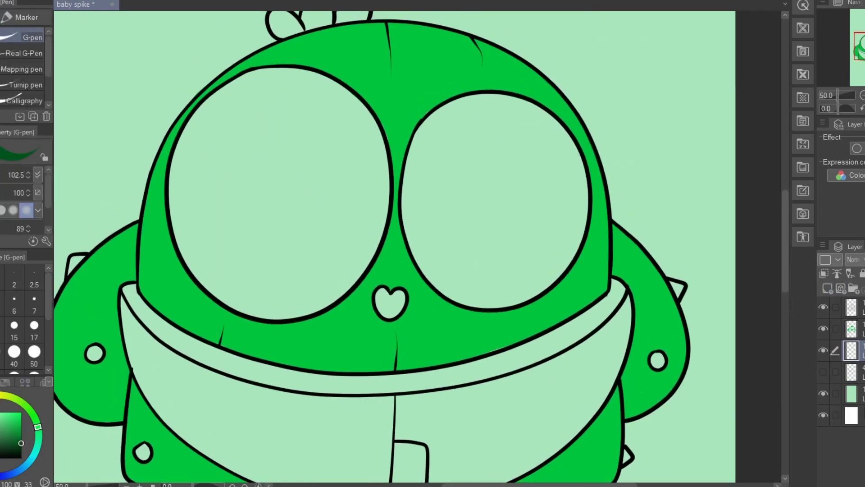
pyautogui.moveTo(274, 135)
pyautogui.mouseDown()
pyautogui.moveTo(263, 120)
pyautogui.moveTo(239, 112)
pyautogui.moveTo(211, 255)
pyautogui.moveTo(238, 286)
pyautogui.moveTo(314, 244)
pyautogui.moveTo(383, 164)
pyautogui.moveTo(365, 338)
pyautogui.moveTo(395, 293)
pyautogui.moveTo(355, 135)
pyautogui.moveTo(269, 251)
pyautogui.moveTo(338, 72)
pyautogui.moveTo(185, 152)
pyautogui.moveTo(245, 87)
pyautogui.moveTo(325, 79)
pyautogui.mouseUp()
pyautogui.moveTo(424, 113)
pyautogui.mouseDown()
pyautogui.moveTo(440, 144)
pyautogui.moveTo(533, 249)
pyautogui.moveTo(454, 205)
pyautogui.moveTo(441, 119)
pyautogui.moveTo(473, 170)
pyautogui.mouseUp()
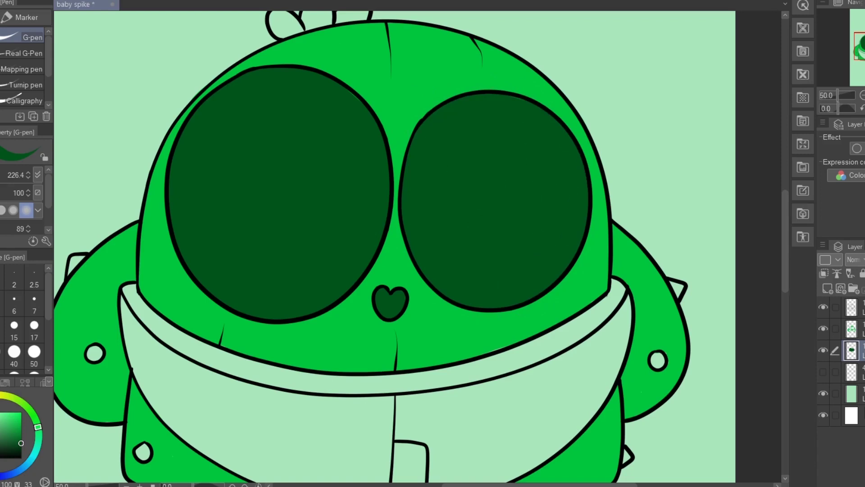
pyautogui.click(851, 328)
pyautogui.press('e')
pyautogui.press('space')
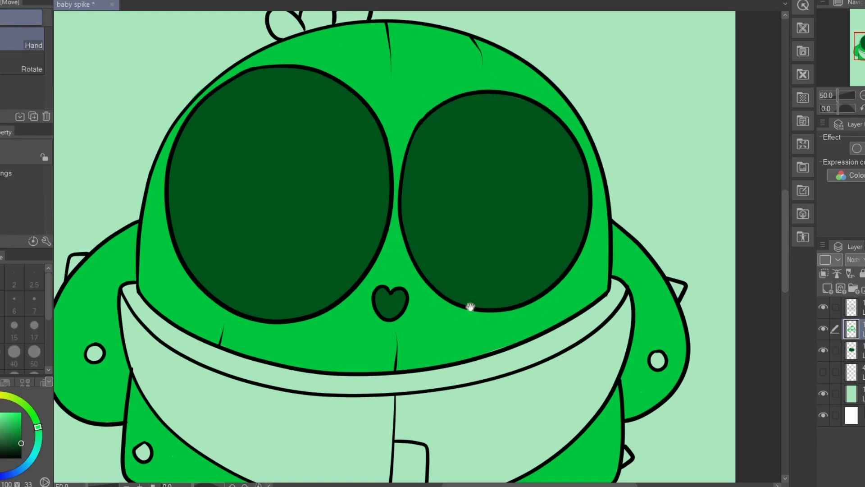
pyautogui.scroll(-5, 440, 251)
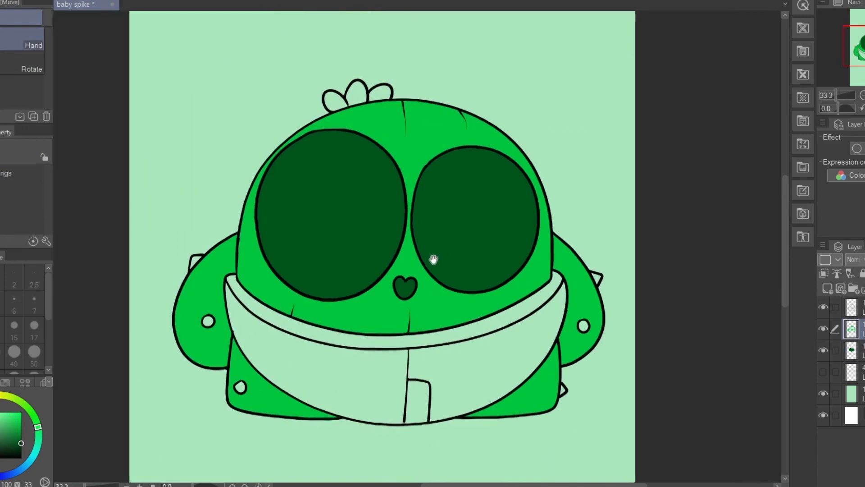
pyautogui.scroll(4, 449, 307)
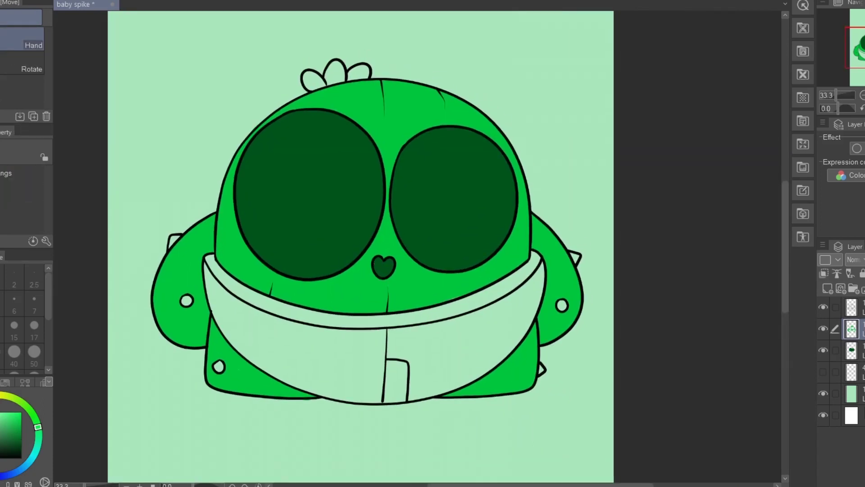
# Paint the whole diaper light grey, including its rim and flap, on the layer holding the eye colour.
pyautogui.click(856, 351)
pyautogui.press('p')
pyautogui.moveTo(211, 270)
pyautogui.mouseDown()
pyautogui.moveTo(276, 353)
pyautogui.moveTo(401, 334)
pyautogui.moveTo(525, 279)
pyautogui.moveTo(545, 338)
pyautogui.moveTo(439, 344)
pyautogui.mouseUp()
pyautogui.moveTo(312, 344)
pyautogui.mouseDown()
pyautogui.moveTo(372, 360)
pyautogui.moveTo(276, 358)
pyautogui.moveTo(455, 369)
pyautogui.moveTo(328, 366)
pyautogui.moveTo(365, 373)
pyautogui.mouseUp()
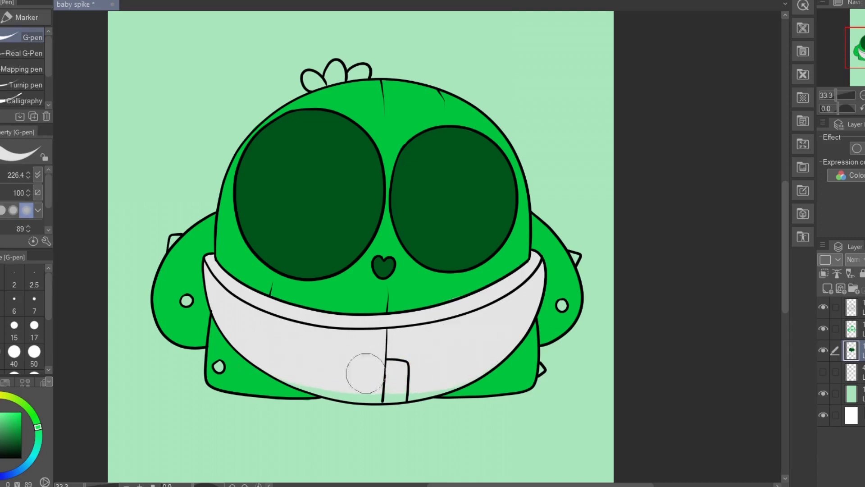
pyautogui.moveTo(315, 350); pyautogui.dragTo(283, 282)
pyautogui.keyDown('ctrl'); pyautogui.doubleClick(276, 309); pyautogui.keyUp('ctrl')
pyautogui.moveTo(417, 247); pyautogui.dragTo(439, 247)
pyautogui.moveTo(214, 298)
pyautogui.mouseDown()
pyautogui.moveTo(315, 332)
pyautogui.moveTo(551, 311)
pyautogui.moveTo(412, 341)
pyautogui.moveTo(522, 322)
pyautogui.moveTo(459, 344)
pyautogui.moveTo(603, 287)
pyautogui.mouseUp()
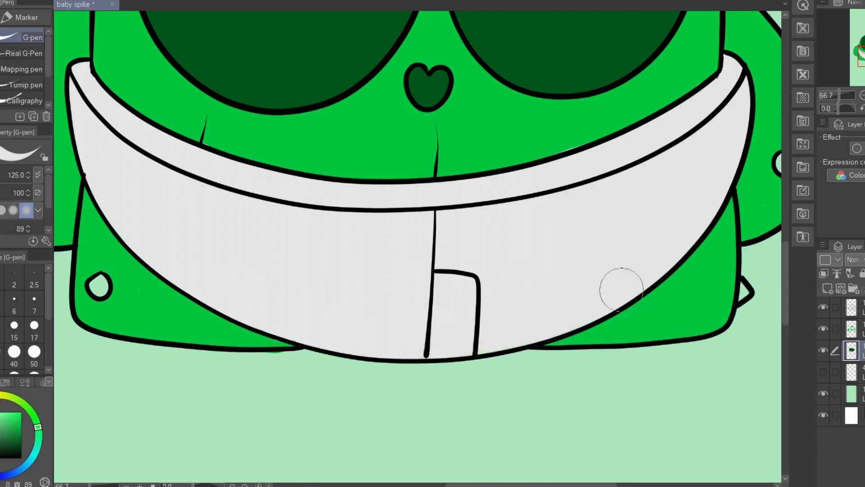
pyautogui.moveTo(613, 196); pyautogui.dragTo(584, 231)
pyautogui.keyDown('alt'); pyautogui.click(583, 230); pyautogui.keyUp('alt')
pyautogui.moveTo(458, 250); pyautogui.dragTo(442, 269)
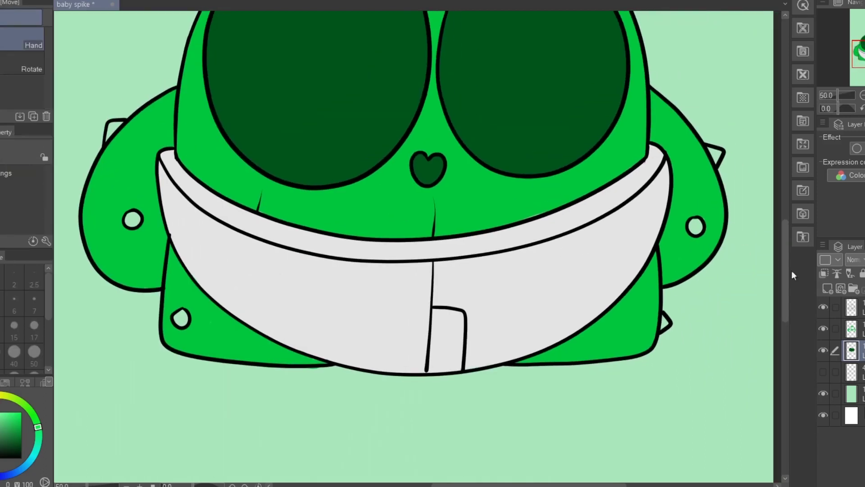
pyautogui.keyDown('ctrl'); pyautogui.click(851, 351); pyautogui.keyUp('ctrl')
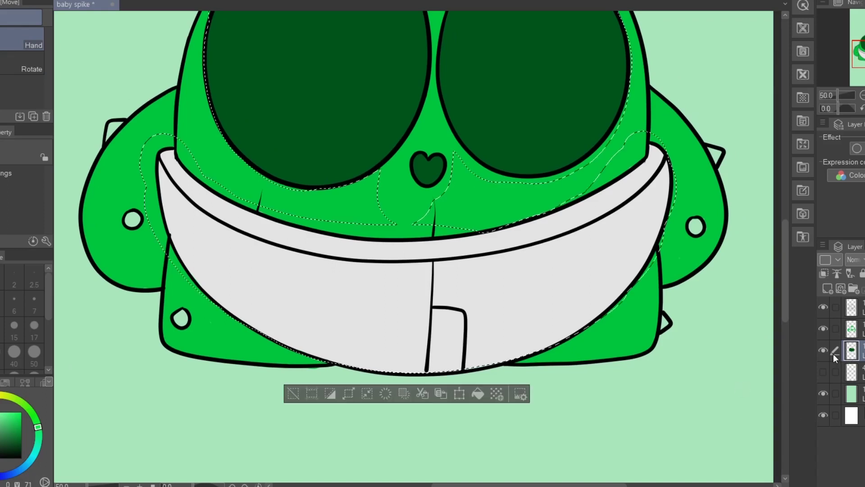
pyautogui.press('p')
pyautogui.moveTo(164, 155); pyautogui.dragTo(198, 176)
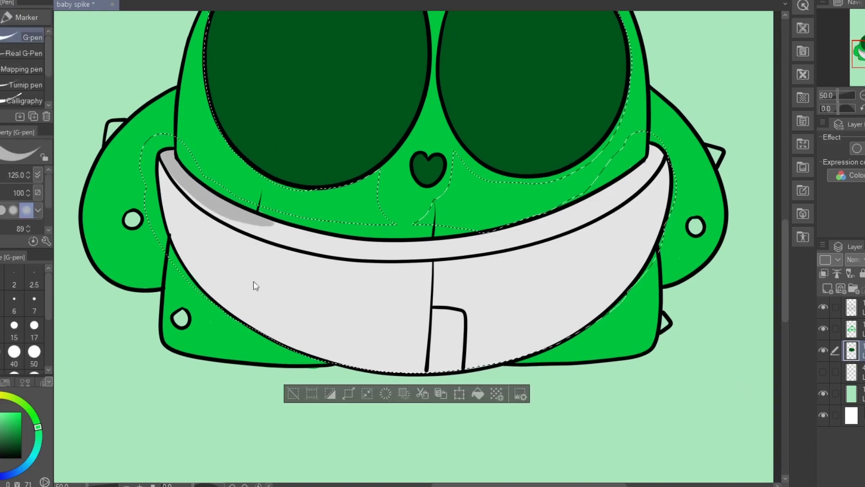
pyautogui.hotkey('ctrl', 'z')
pyautogui.hotkey('ctrl', 'd')
# Add a layer directly above the hidden sketch layer and paint the small circles and side spikes pale yellow-green.
pyautogui.click(862, 379)
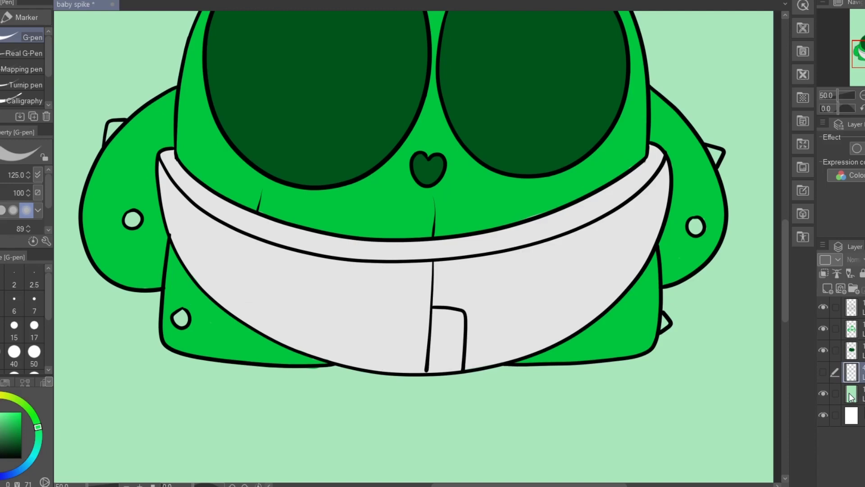
pyautogui.click(828, 290)
pyautogui.keyDown('alt'); pyautogui.click(173, 283); pyautogui.keyUp('alt')
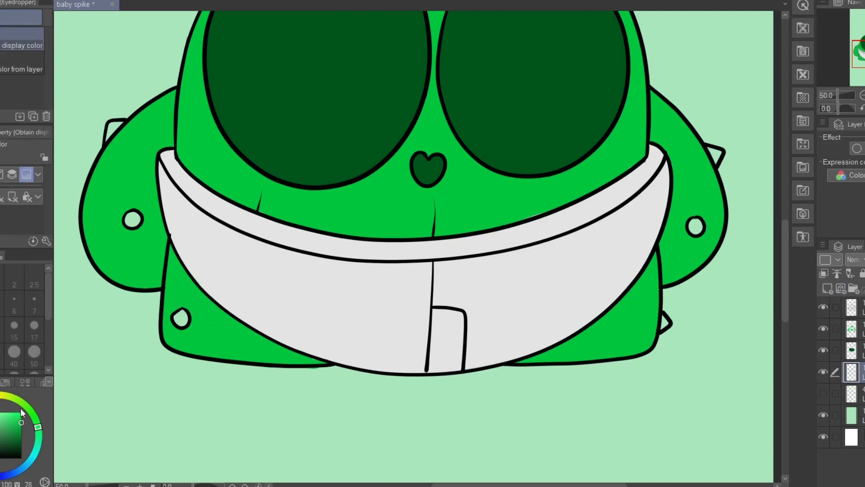
pyautogui.press('p')
pyautogui.click(132, 221)
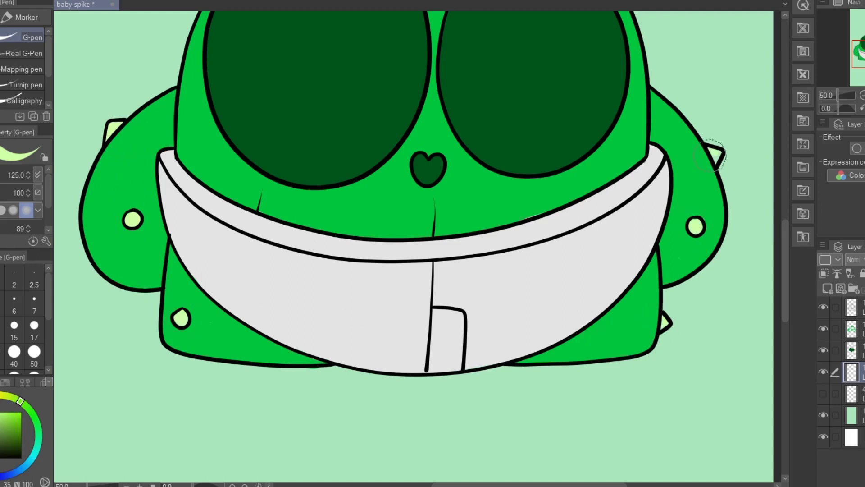
# Paint the three petals of the flower on top of the head bright red on the same layer as the spikes.
pyautogui.press('space')
pyautogui.scroll(-1, 406, 108)
pyautogui.moveTo(406, 108); pyautogui.dragTo(393, 229)
pyautogui.click(0, 413)
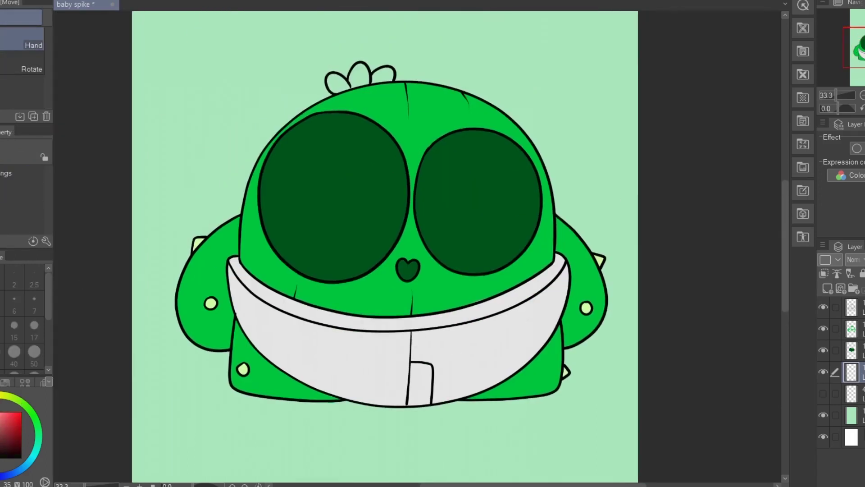
pyautogui.press('p')
pyautogui.moveTo(358, 79); pyautogui.dragTo(360, 72)
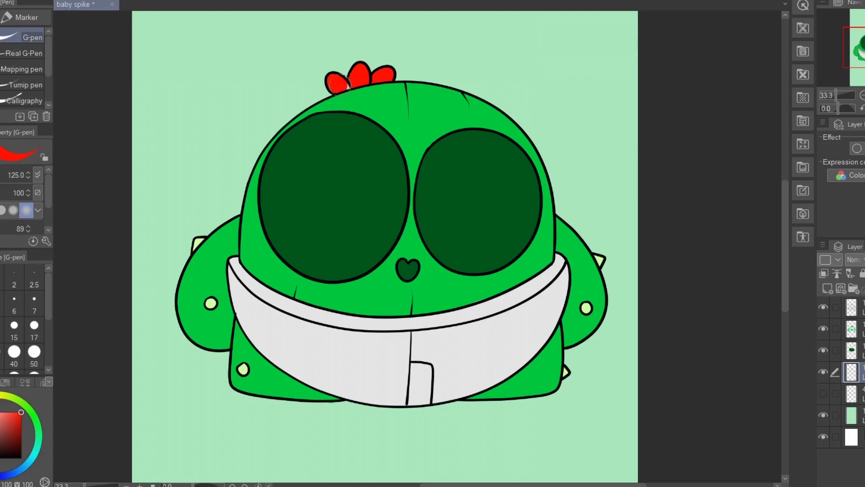
# Examine the flat-coloured character as a whole at reduced size.
pyautogui.keyDown('alt'); pyautogui.click(406, 200); pyautogui.keyUp('alt')
pyautogui.keyDown('alt'); pyautogui.click(425, 195); pyautogui.keyUp('alt')
pyautogui.keyDown('alt'); pyautogui.click(431, 192); pyautogui.keyUp('alt')
pyautogui.keyDown('alt'); pyautogui.click(437, 187); pyautogui.keyUp('alt')
pyautogui.keyDown('ctrl'); pyautogui.click(448, 189); pyautogui.keyUp('ctrl')
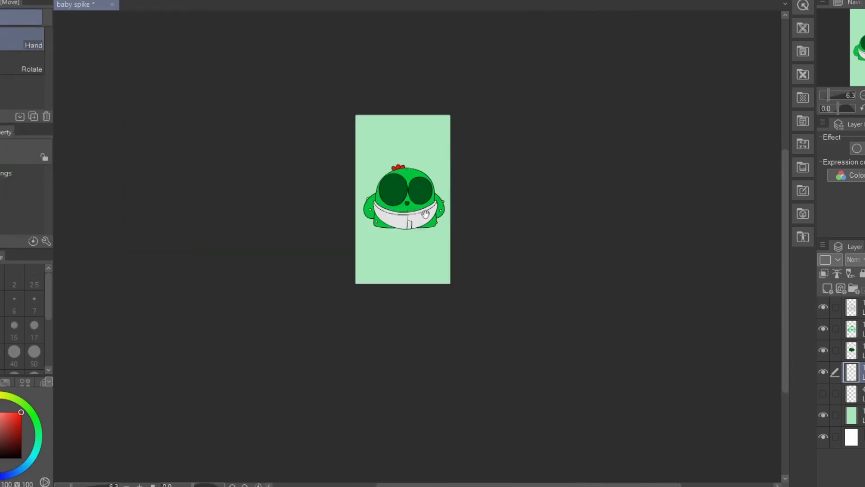
pyautogui.keyDown('ctrl'); pyautogui.click(416, 221); pyautogui.keyUp('ctrl')
pyautogui.keyDown('ctrl'); pyautogui.click(412, 228); pyautogui.keyUp('ctrl')
pyautogui.keyDown('ctrl'); pyautogui.click(406, 239); pyautogui.keyUp('ctrl')
pyautogui.moveTo(401, 245); pyautogui.dragTo(399, 251)
# Select the interior of the right eye from the line art, add a shading layer beneath the line art, and choose a dark green.
pyautogui.click(856, 308)
pyautogui.press('w')
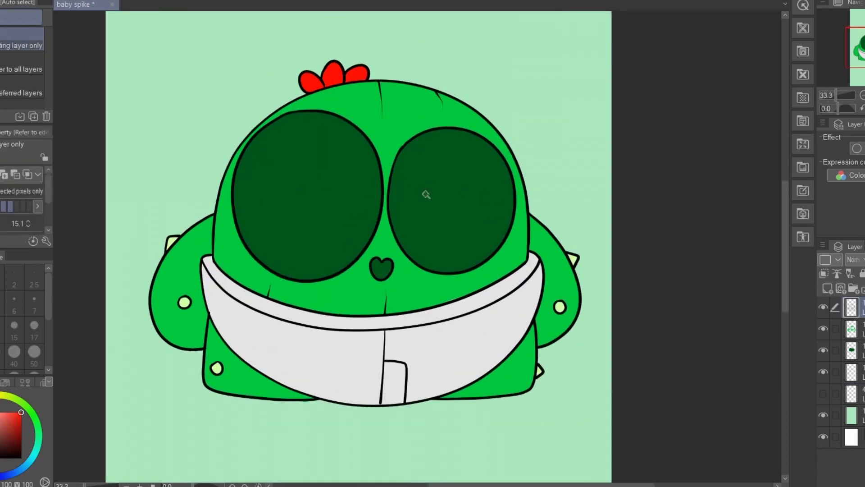
pyautogui.click(426, 195)
pyautogui.hotkey('ctrl', 'shift', 'n')
pyautogui.click(37, 423)
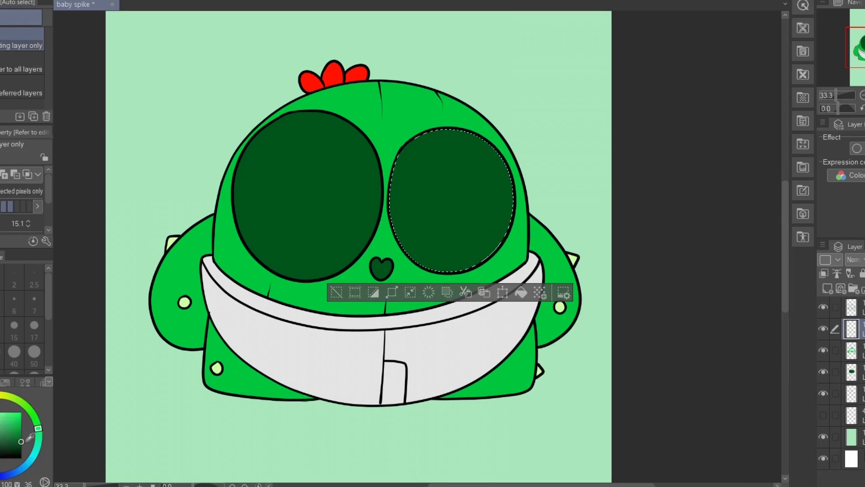
# Shade the right eye near-black green with the Hard airbrush at size 742.9 and density 25, keeping a lighter patch toward its outer side.
pyautogui.press('b')
pyautogui.moveTo(17, 175); pyautogui.dragTo(20, 175)
pyautogui.moveTo(435, 128); pyautogui.dragTo(365, 260)
pyautogui.moveTo(16, 223); pyautogui.dragTo(19, 223)
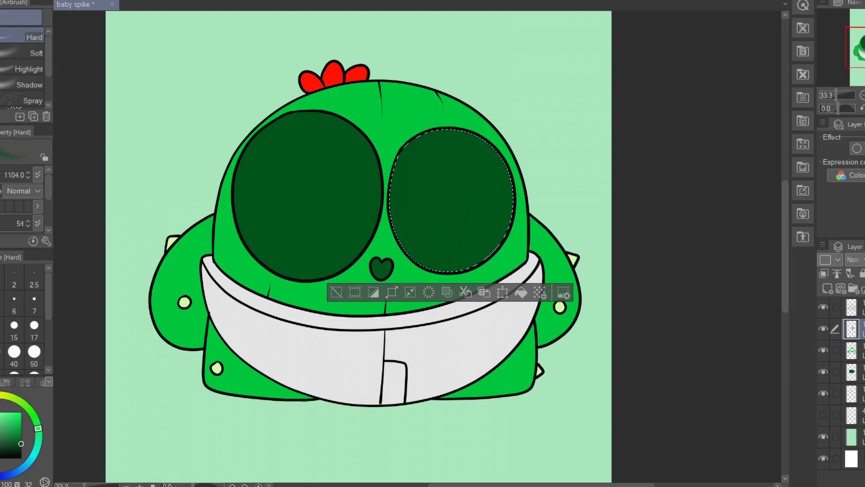
pyautogui.click(823, 307)
pyautogui.click(823, 307)
pyautogui.moveTo(439, 124)
pyautogui.mouseDown()
pyautogui.moveTo(423, 184)
pyautogui.moveTo(518, 270)
pyautogui.mouseUp()
pyautogui.moveTo(473, 130); pyautogui.dragTo(451, 295)
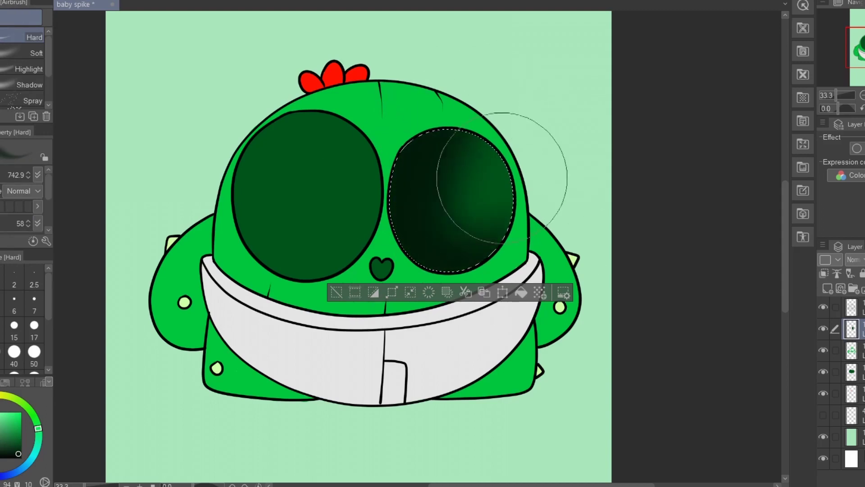
pyautogui.hotkey('ctrl', 'z')
pyautogui.press('space')
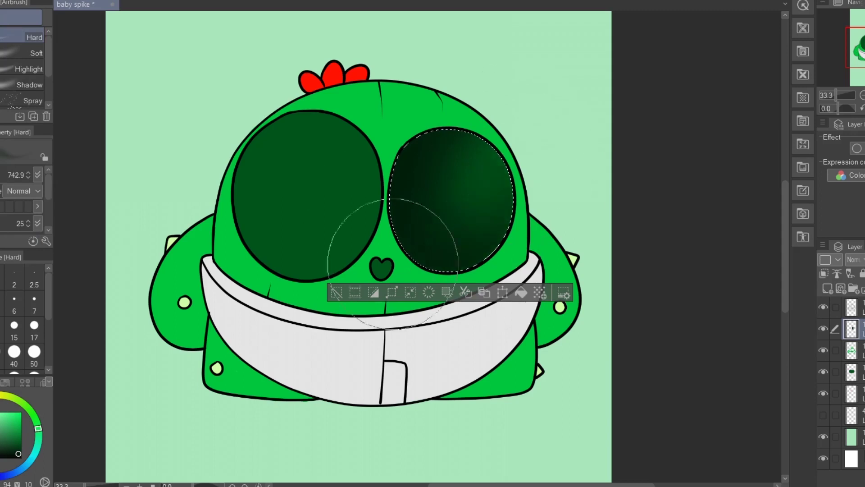
pyautogui.hotkey('ctrl', 'd')
# Try to shade the left eye near-black green directly on the line art layer.
pyautogui.click(851, 307)
pyautogui.press('w')
pyautogui.click(311, 188)
pyautogui.press('b')
pyautogui.moveTo(340, 100)
pyautogui.mouseDown()
pyautogui.moveTo(269, 135)
pyautogui.moveTo(318, 242)
pyautogui.moveTo(297, 225)
pyautogui.moveTo(280, 87)
pyautogui.mouseUp()
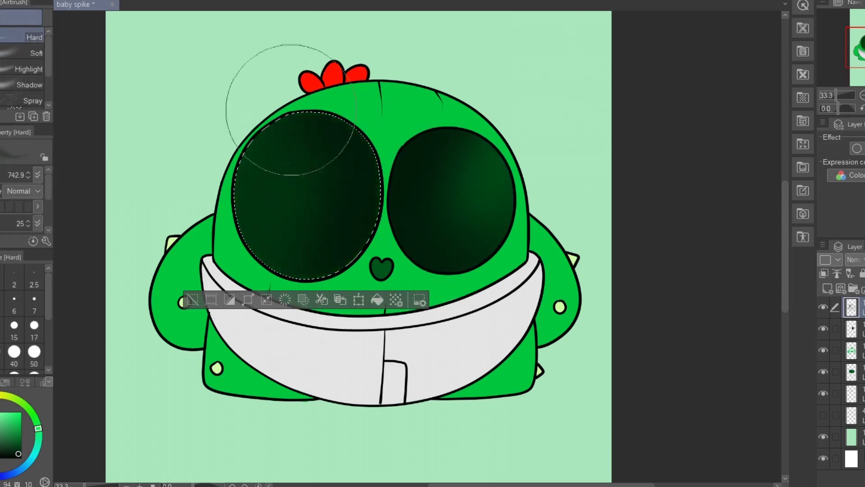
# Compare the shading of both eyes close up and at full-figure size.
pyautogui.hotkey('ctrl', 'd')
pyautogui.hotkey('ctrl', 'space')
pyautogui.click(410, 156)
pyautogui.click(410, 158)
pyautogui.keyDown('alt'); pyautogui.click(409, 162); pyautogui.keyUp('alt')
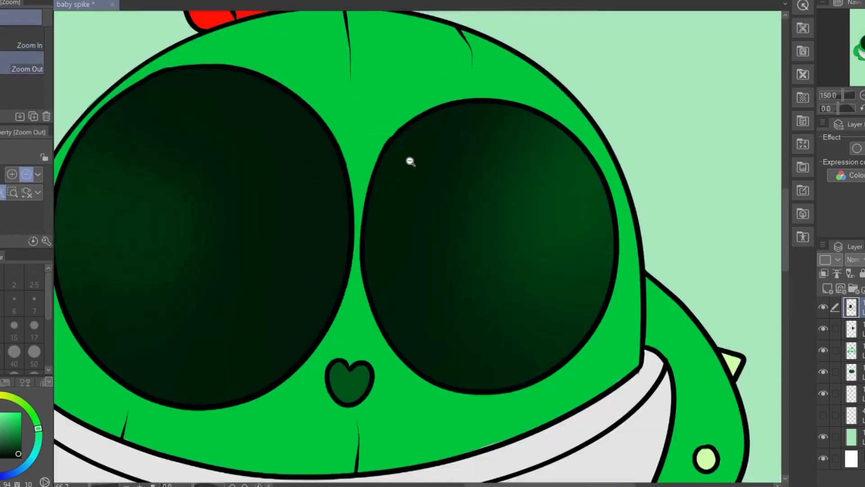
pyautogui.keyDown('alt'); pyautogui.click(408, 161); pyautogui.keyUp('alt')
pyautogui.keyDown('alt'); pyautogui.click(417, 151); pyautogui.keyUp('alt')
pyautogui.keyDown('alt'); pyautogui.click(430, 136); pyautogui.keyUp('alt')
pyautogui.moveTo(430, 168); pyautogui.dragTo(424, 182)
pyautogui.keyDown('alt'); pyautogui.click(427, 187); pyautogui.keyUp('alt')
pyautogui.click(417, 183)
pyautogui.click(415, 186)
pyautogui.click(412, 193)
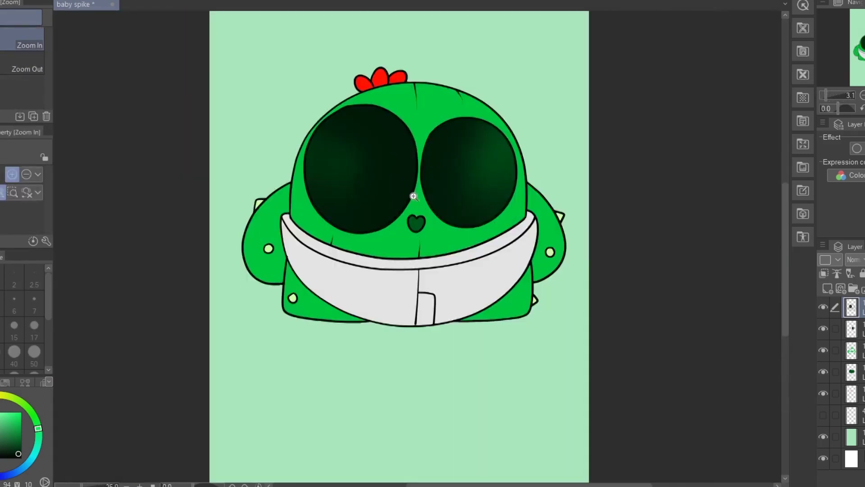
pyautogui.click(414, 195)
pyautogui.click(416, 194)
pyautogui.press('space')
# Undo the left eye's shading and its selection.
pyautogui.hotkey('ctrl', 'z')
pyautogui.hotkey('ctrl', 'z')
pyautogui.hotkey('ctrl', 'z')
pyautogui.hotkey('ctrl', 'z')
pyautogui.moveTo(421, 154); pyautogui.dragTo(412, 197)
pyautogui.hotkey('ctrl', 'space')
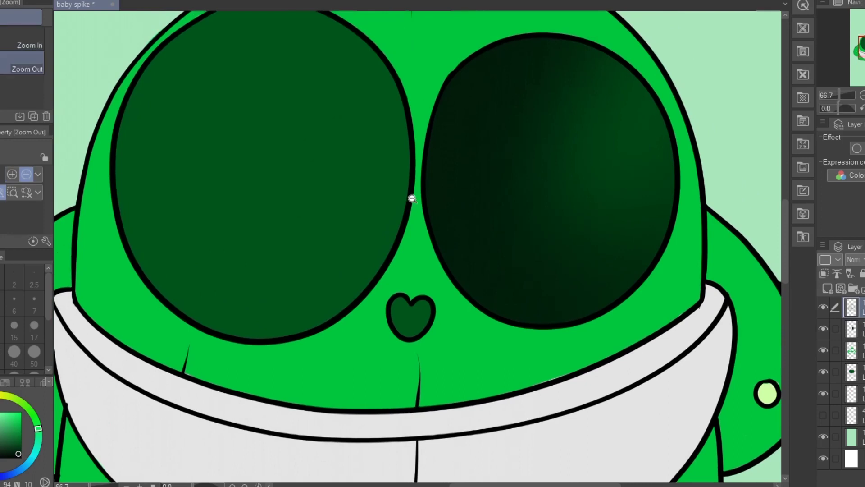
pyautogui.keyDown('alt'); pyautogui.click(412, 195); pyautogui.keyUp('alt')
# Shade the left eye near-black green on the shading layer, keeping a lighter patch toward its outer side.
pyautogui.press('w')
pyautogui.click(851, 328)
pyautogui.press('b')
pyautogui.moveTo(298, 77)
pyautogui.mouseDown()
pyautogui.moveTo(317, 280)
pyautogui.moveTo(225, 260)
pyautogui.moveTo(375, 233)
pyautogui.mouseUp()
pyautogui.hotkey('ctrl', 'd')
# Select the heart-shaped nose from the line art and shade it near-black green on the shading layer.
pyautogui.click(851, 307)
pyautogui.press('w')
pyautogui.click(411, 289)
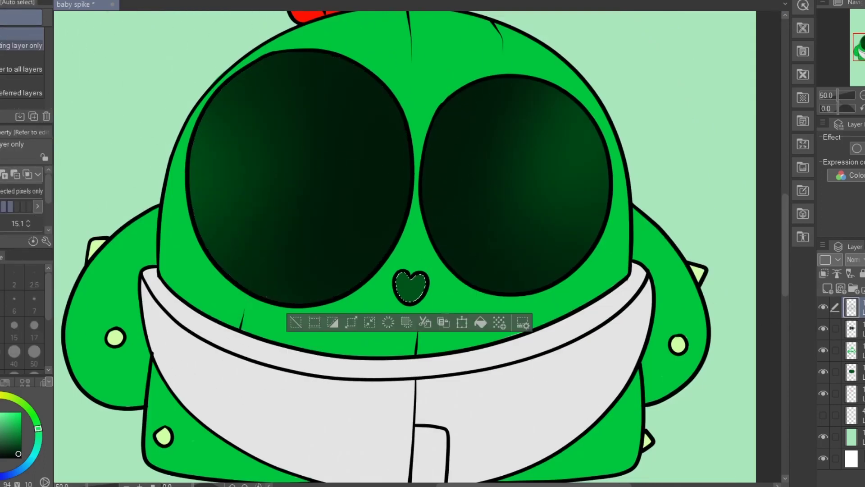
pyautogui.click(851, 328)
pyautogui.press('b')
pyautogui.moveTo(428, 219); pyautogui.dragTo(358, 293)
pyautogui.hotkey('ctrl', 'd')
pyautogui.keyDown('alt'); pyautogui.click(467, 237); pyautogui.keyUp('alt')
pyautogui.moveTo(467, 237); pyautogui.dragTo(462, 243)
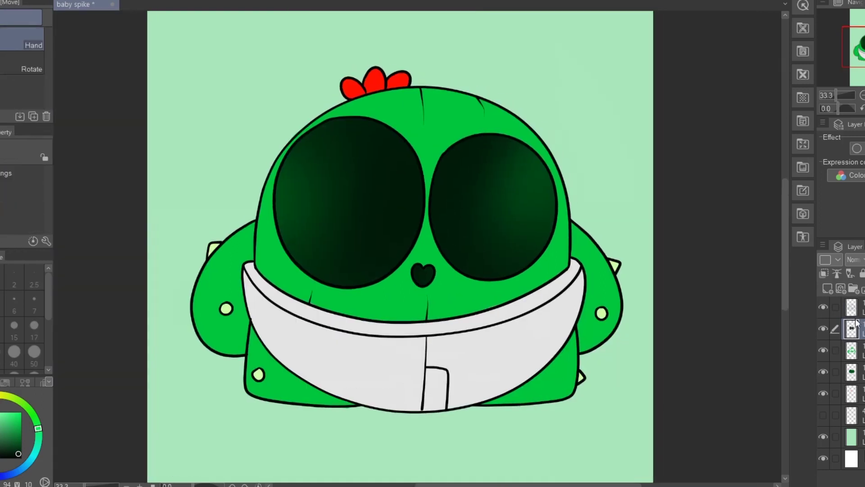
pyautogui.click(851, 307)
pyautogui.press('w')
pyautogui.click(406, 295)
pyautogui.keyDown('ctrl'); pyautogui.click(389, 300); pyautogui.keyUp('ctrl')
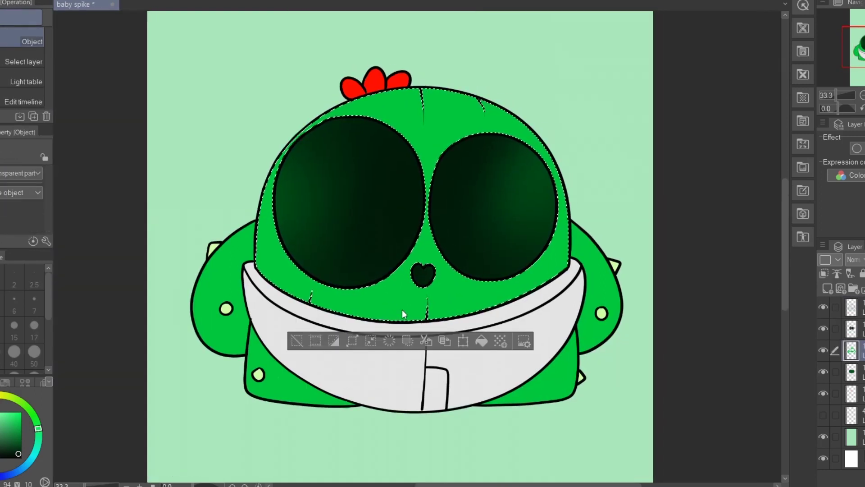
pyautogui.hotkey('ctrl', 'd')
# Select the face and airbrush a darker shade of its green along the top and sides of the head on the shading layer.
pyautogui.click(851, 307)
pyautogui.click(406, 291)
pyautogui.click(851, 328)
pyautogui.press('i')
pyautogui.click(368, 297)
pyautogui.moveTo(19, 430); pyautogui.dragTo(26, 435)
pyautogui.press('b')
pyautogui.moveTo(397, 60)
pyautogui.mouseDown()
pyautogui.moveTo(309, 114)
pyautogui.moveTo(241, 318)
pyautogui.moveTo(314, 359)
pyautogui.moveTo(590, 70)
pyautogui.moveTo(560, 101)
pyautogui.moveTo(585, 249)
pyautogui.moveTo(518, 246)
pyautogui.mouseUp()
pyautogui.hotkey('ctrl', 'd')
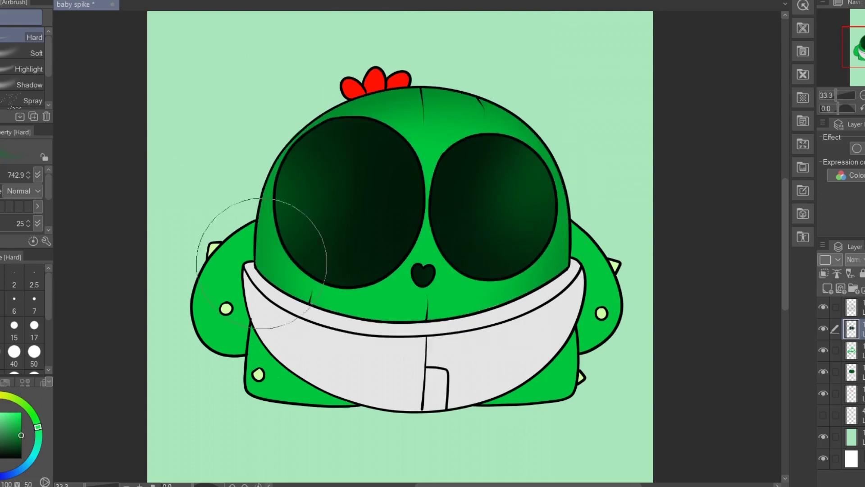
# Select the left arm and airbrush darker green shading along its upper part and the side nearest the body.
pyautogui.press('w')
pyautogui.click(228, 261)
pyautogui.press('b')
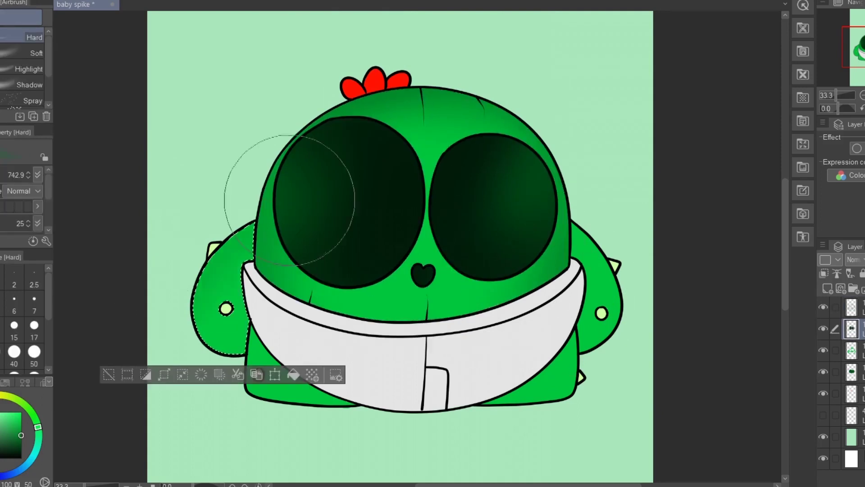
pyautogui.moveTo(309, 216)
pyautogui.mouseDown()
pyautogui.moveTo(166, 315)
pyautogui.moveTo(286, 265)
pyautogui.mouseUp()
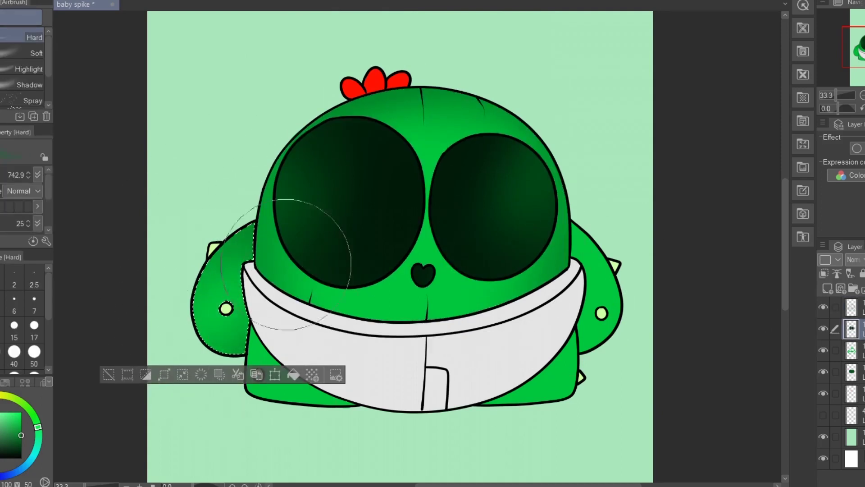
pyautogui.hotkey('ctrl', 'd')
pyautogui.press('w')
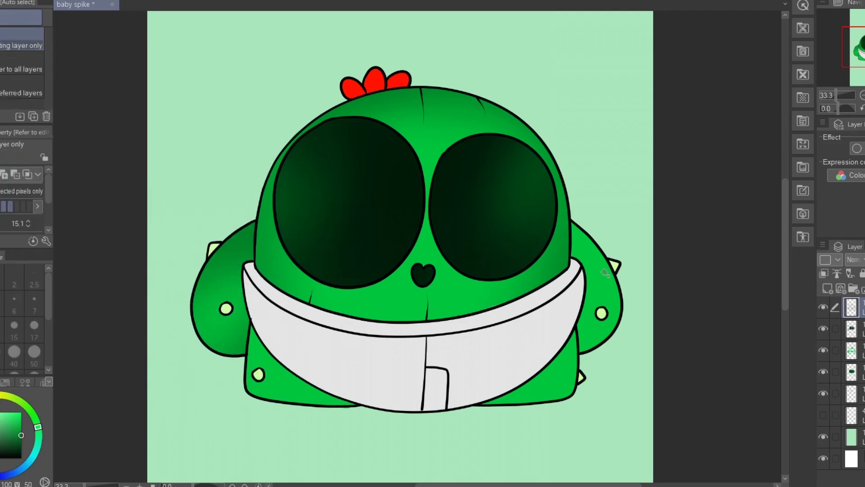
pyautogui.click(584, 232)
pyautogui.press('space')
pyautogui.press('b')
pyautogui.moveTo(627, 195)
pyautogui.mouseDown()
pyautogui.moveTo(637, 242)
pyautogui.moveTo(545, 193)
pyautogui.moveTo(600, 372)
pyautogui.mouseUp()
pyautogui.hotkey('ctrl', 'd')
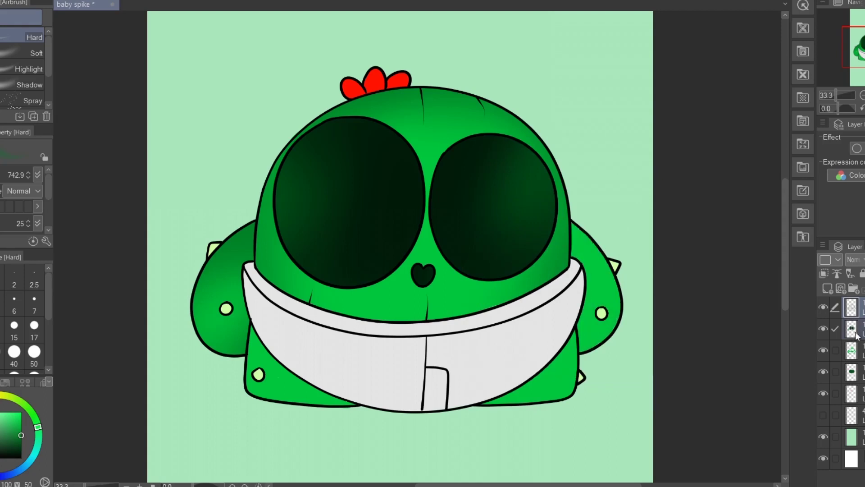
# Select the right arm and airbrush darker green shading along its edges on the shading layer.
pyautogui.press('w')
pyautogui.click(602, 265)
pyautogui.press('b')
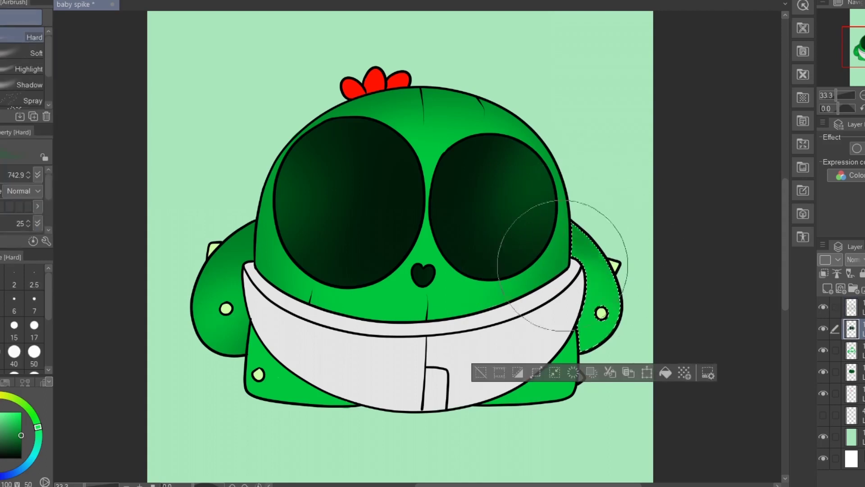
pyautogui.moveTo(561, 216); pyautogui.dragTo(656, 245)
pyautogui.hotkey('ctrl', 'd')
# Reselect the face and airbrush darker green along its lower edge above the diaper rim on the shading layer.
pyautogui.click(853, 308)
pyautogui.press('w')
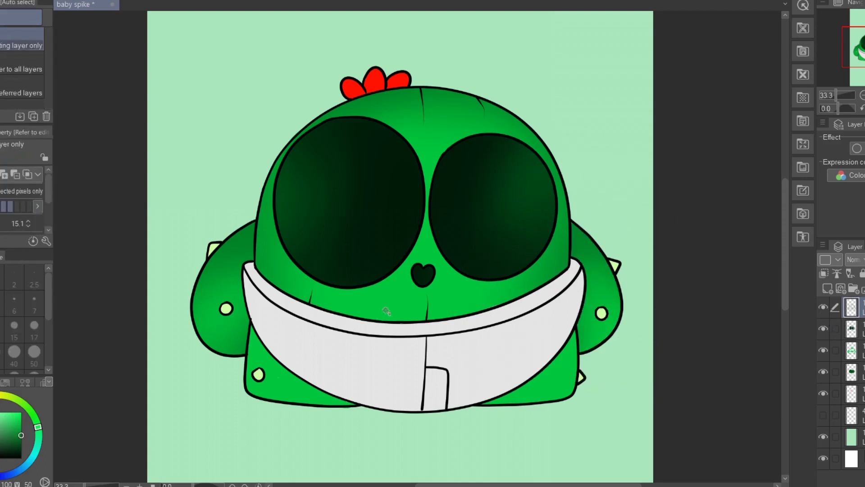
pyautogui.click(383, 312)
pyautogui.click(852, 328)
pyautogui.press('space')
pyautogui.press('b')
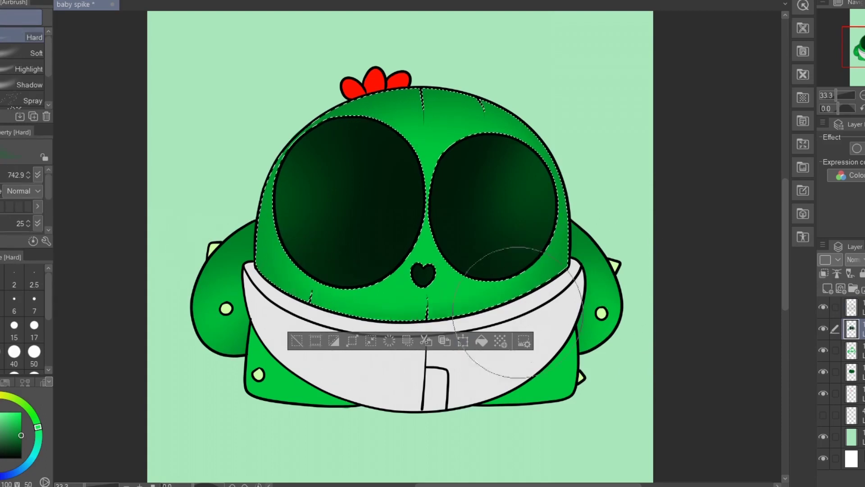
pyautogui.hotkey('ctrl', 'd')
# Select the right lower body corner and airbrush darker green shading along the diaper's edge.
pyautogui.press('w')
pyautogui.click(572, 342)
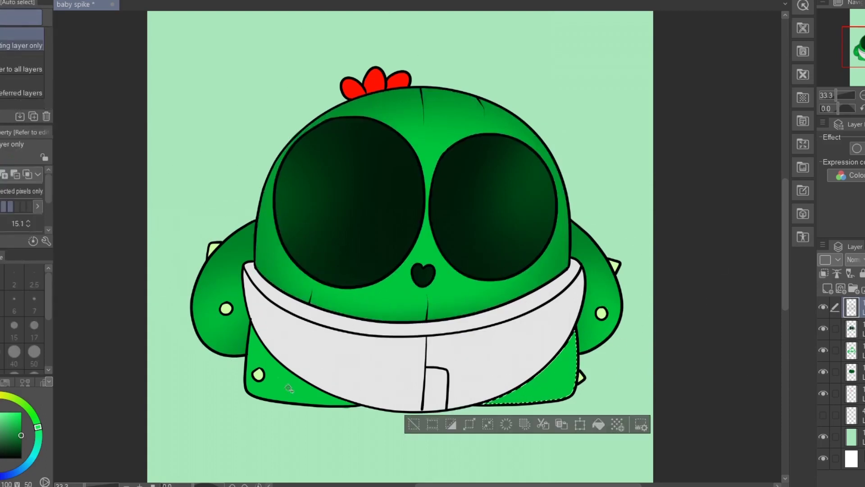
pyautogui.press('h')
pyautogui.press('b')
pyautogui.moveTo(483, 402); pyautogui.dragTo(469, 349)
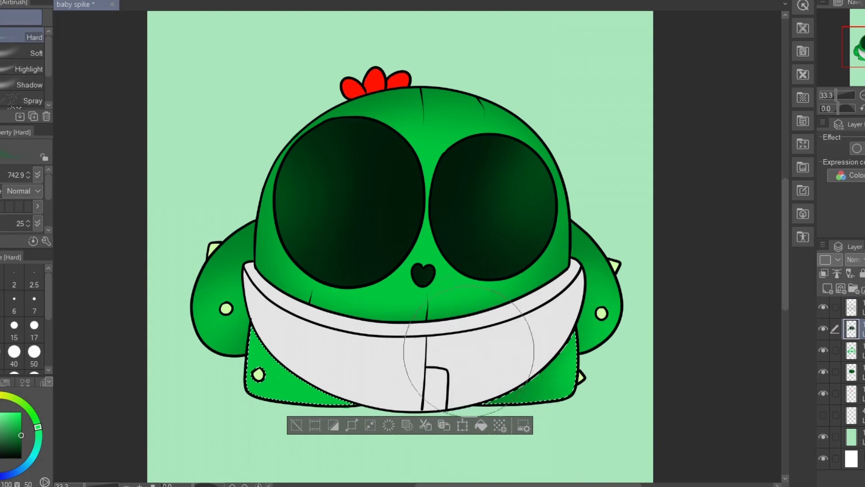
pyautogui.hotkey('ctrl', 'd')
# Select the left lower body corner and airbrush darker green shading into it.
pyautogui.press('w')
pyautogui.click(285, 381)
pyautogui.press('b')
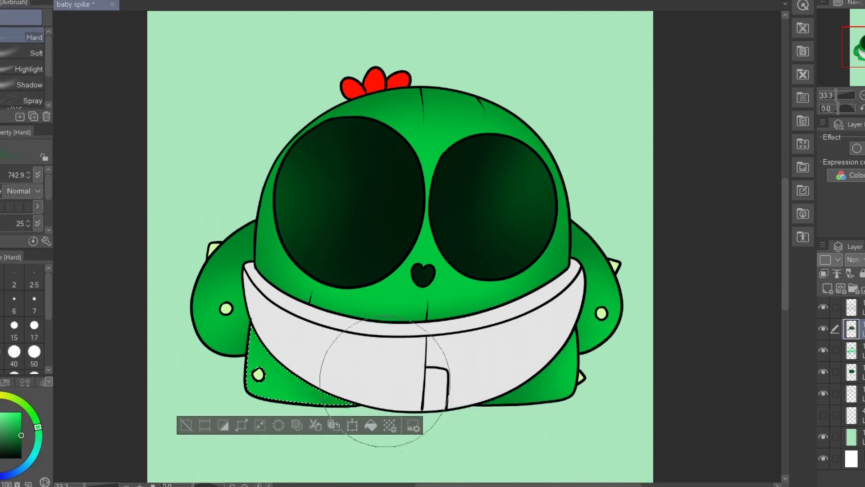
pyautogui.hotkey('ctrl', 'd')
# Select the flower's middle petal and shade it dark red on the shading layer with the Hard airbrush at size 152.3.
pyautogui.press('space')
pyautogui.moveTo(518, 276); pyautogui.dragTo(512, 280)
pyautogui.scroll(-3, 516, 278)
pyautogui.scroll(3, 516, 279)
pyautogui.moveTo(459, 292); pyautogui.dragTo(483, 308)
pyautogui.click(833, 315)
pyautogui.press('i')
pyautogui.click(403, 110)
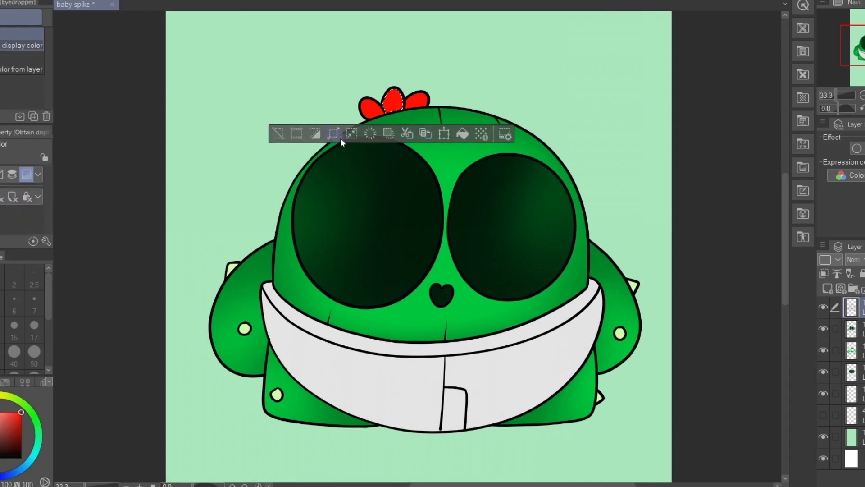
pyautogui.press('b')
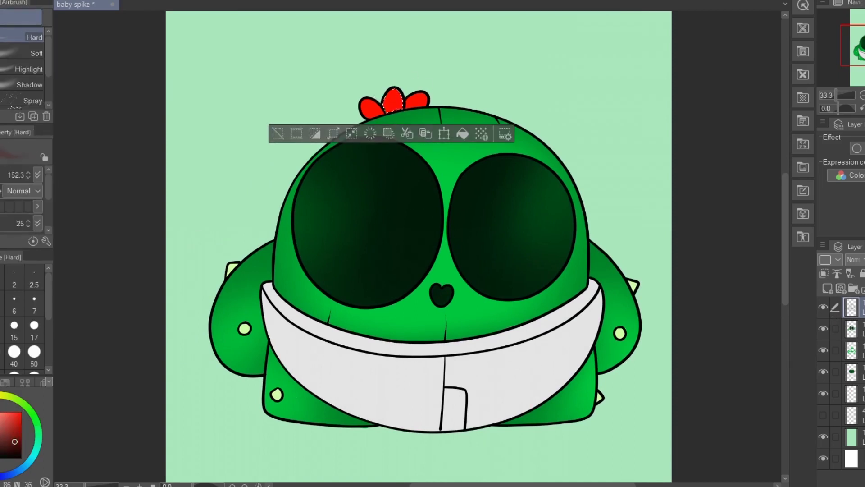
pyautogui.click(859, 329)
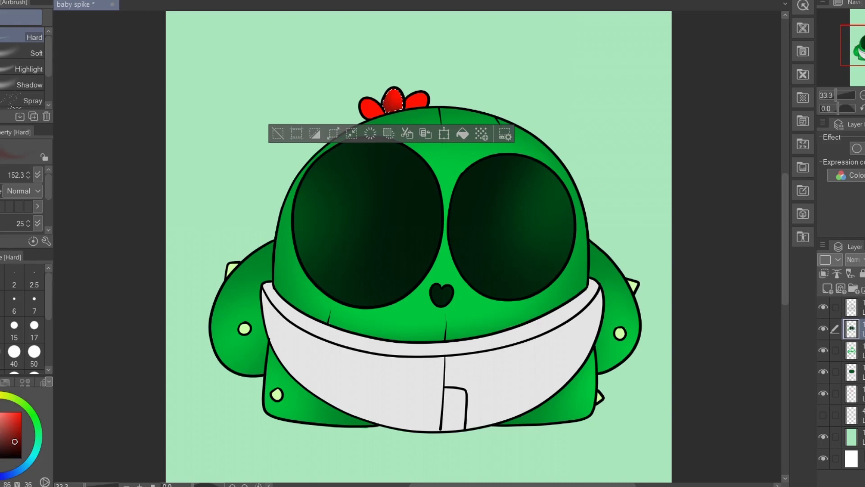
# Select the flower's right and left petals in turn and airbrush dark red shading at their bases on the shading layer.
pyautogui.hotkey('ctrl', 'd')
pyautogui.click(859, 307)
pyautogui.press('w')
pyautogui.click(419, 101)
pyautogui.click(858, 329)
pyautogui.press('h')
pyautogui.press('b')
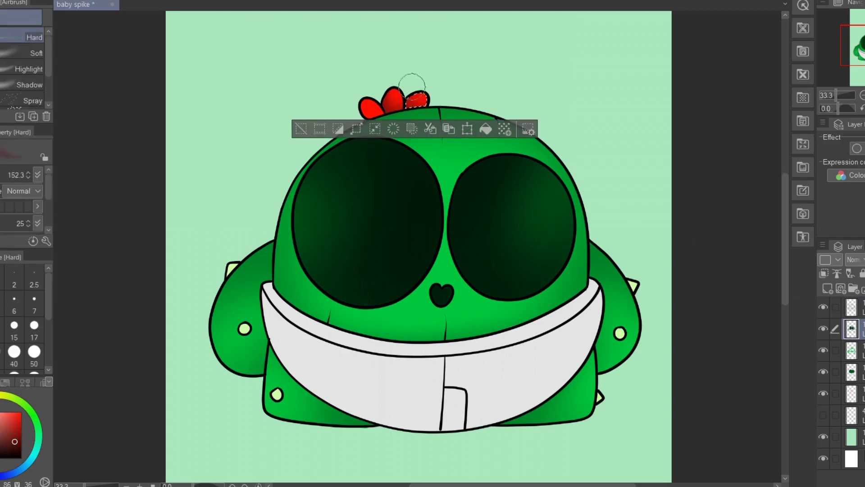
pyautogui.click(372, 107)
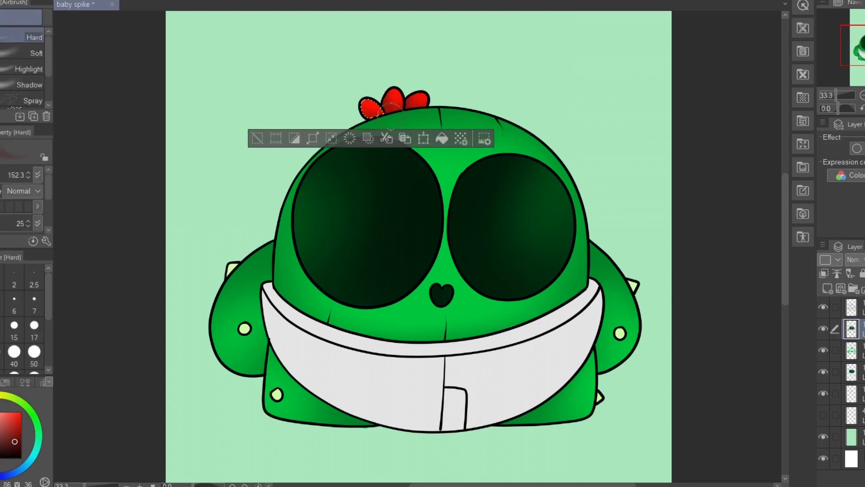
pyautogui.hotkey('ctrl', 'd')
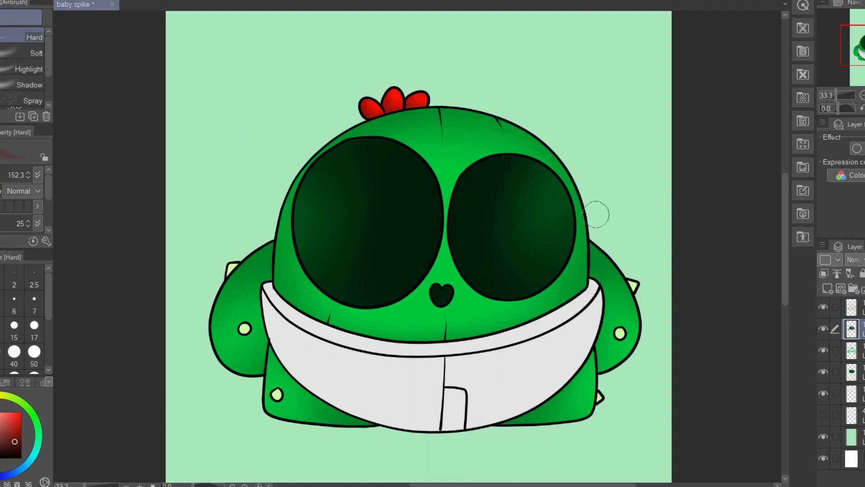
# Select the diaper below its rim and airbrush grey shading into its left and right sides with the Hard airbrush at size 1104.0.
pyautogui.press('w')
pyautogui.click(566, 381)
pyautogui.hotkey('ctrl', 'z')
pyautogui.click(851, 328)
pyautogui.press('i')
pyautogui.click(359, 345)
pyautogui.press('p')
pyautogui.press('b')
pyautogui.press(']')
pyautogui.press(']')
pyautogui.moveTo(259, 303)
pyautogui.mouseDown()
pyautogui.moveTo(302, 400)
pyautogui.moveTo(260, 401)
pyautogui.moveTo(244, 351)
pyautogui.moveTo(236, 373)
pyautogui.mouseUp()
pyautogui.moveTo(638, 289); pyautogui.dragTo(633, 195)
pyautogui.hotkey('ctrl', 'd')
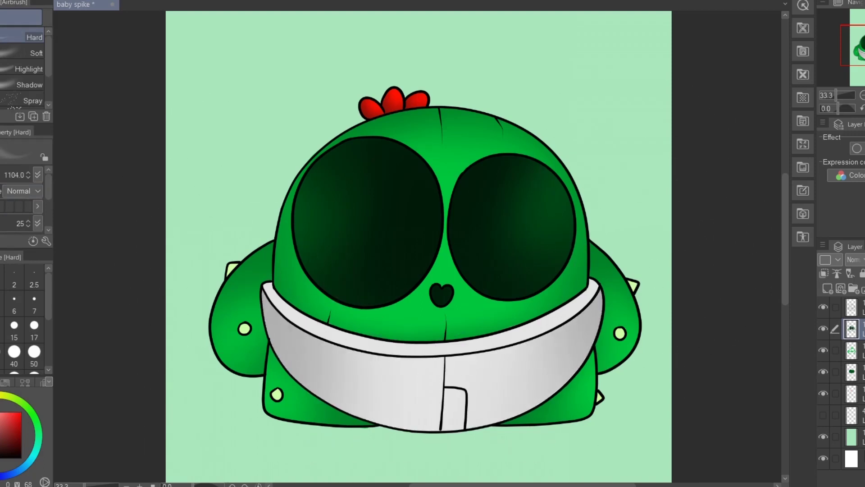
# Select the diaper's rim and airbrush darker grey shading into both ends on the shading layer.
pyautogui.click(851, 307)
pyautogui.press('w')
pyautogui.click(536, 332)
pyautogui.click(851, 329)
pyautogui.press('i')
pyautogui.click(591, 311)
pyautogui.press('b')
pyautogui.moveTo(633, 270)
pyautogui.mouseDown()
pyautogui.moveTo(620, 234)
pyautogui.moveTo(593, 212)
pyautogui.moveTo(617, 251)
pyautogui.moveTo(586, 266)
pyautogui.mouseUp()
pyautogui.moveTo(209, 225)
pyautogui.mouseDown()
pyautogui.moveTo(237, 285)
pyautogui.moveTo(229, 242)
pyautogui.moveTo(276, 163)
pyautogui.mouseUp()
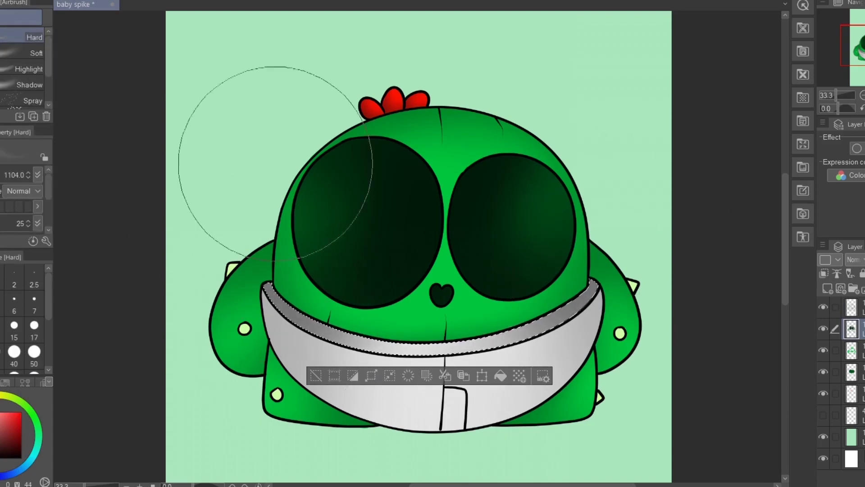
pyautogui.hotkey('ctrl', 'd')
# Select the face and airbrush a bright yellow-green glow between the eyes and around the nose on a new layer above the shading.
pyautogui.moveTo(451, 246)
pyautogui.mouseDown()
pyautogui.moveTo(478, 228)
pyautogui.moveTo(450, 253)
pyautogui.mouseUp()
pyautogui.moveTo(452, 255); pyautogui.dragTo(401, 253)
pyautogui.moveTo(424, 210); pyautogui.dragTo(420, 209)
pyautogui.click(855, 307)
pyautogui.press('w')
pyautogui.click(415, 167)
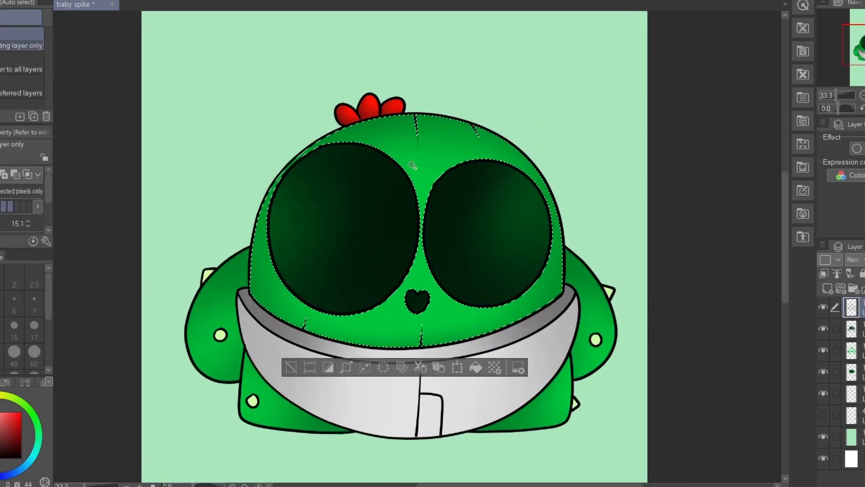
pyautogui.click(854, 329)
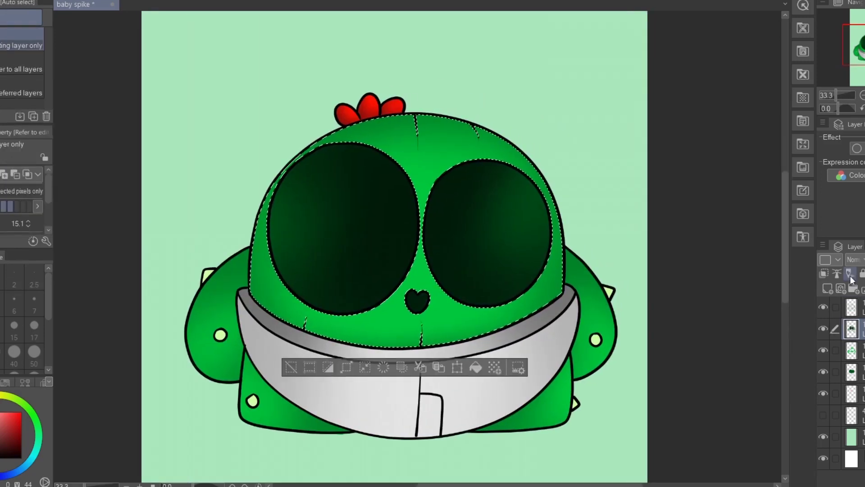
pyautogui.click(827, 289)
pyautogui.click(4, 394)
pyautogui.press('b')
pyautogui.moveTo(387, 230)
pyautogui.mouseDown()
pyautogui.moveTo(374, 234)
pyautogui.moveTo(396, 235)
pyautogui.moveTo(399, 189)
pyautogui.mouseUp()
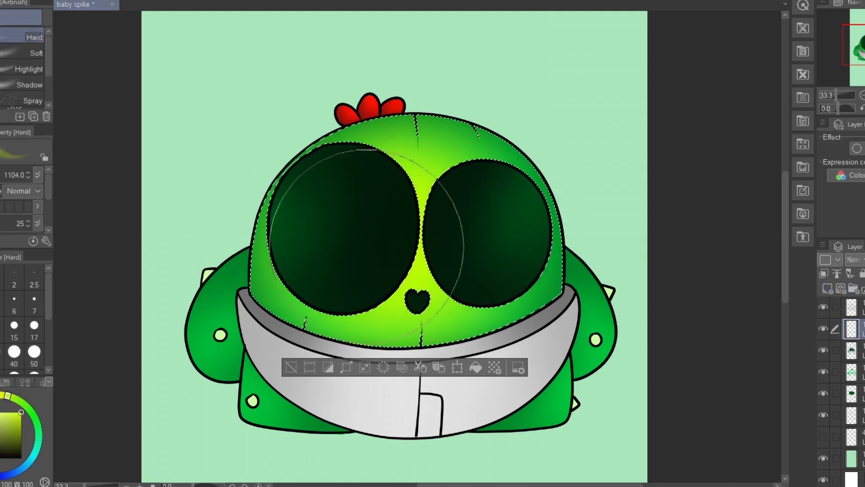
pyautogui.scroll(-5, 514, 213)
pyautogui.moveTo(503, 230); pyautogui.dragTo(461, 289)
pyautogui.scroll(5, 480, 249)
pyautogui.scroll(-1, 459, 279)
# Select the left arm and airbrush a yellow-green glow into its middle on the glow layer.
pyautogui.click(851, 310)
pyautogui.click(822, 308)
pyautogui.click(823, 308)
pyautogui.click(850, 331)
pyautogui.click(850, 310)
pyautogui.press('w')
pyautogui.click(273, 270)
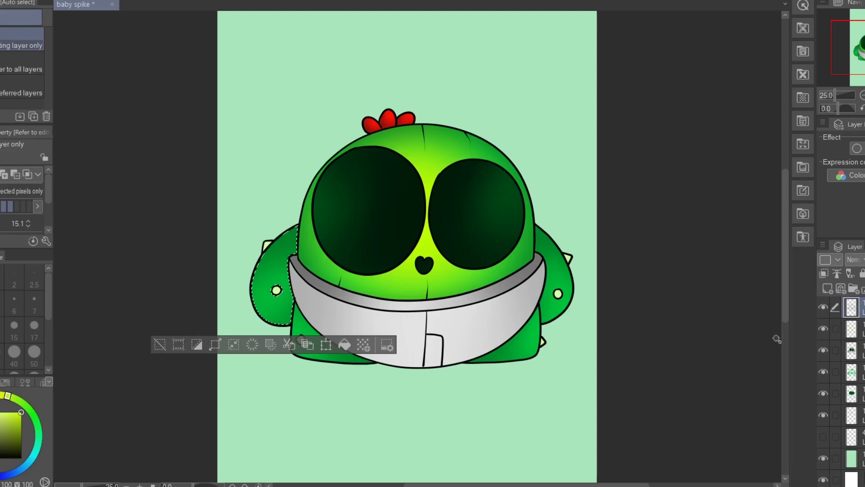
pyautogui.click(852, 331)
pyautogui.press('b')
pyautogui.moveTo(271, 289)
pyautogui.mouseDown()
pyautogui.moveTo(277, 277)
pyautogui.moveTo(280, 291)
pyautogui.mouseUp()
pyautogui.hotkey('ctrl', 'd')
# Select the right arm and airbrush a yellow-green glow into its middle on the glow layer.
pyautogui.click(851, 309)
pyautogui.press('w')
pyautogui.click(560, 283)
pyautogui.click(851, 331)
pyautogui.press('h')
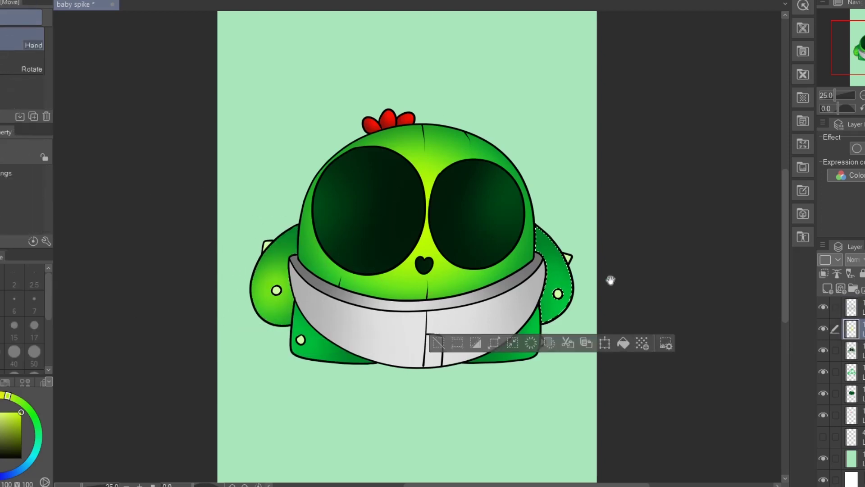
pyautogui.press('b')
pyautogui.moveTo(564, 294); pyautogui.dragTo(558, 283)
pyautogui.hotkey('ctrl', 'd')
# Select the right lower body corner and airbrush a soft yellow-green glow into it.
pyautogui.click(850, 310)
pyautogui.press('w')
pyautogui.click(502, 349)
pyautogui.click(850, 330)
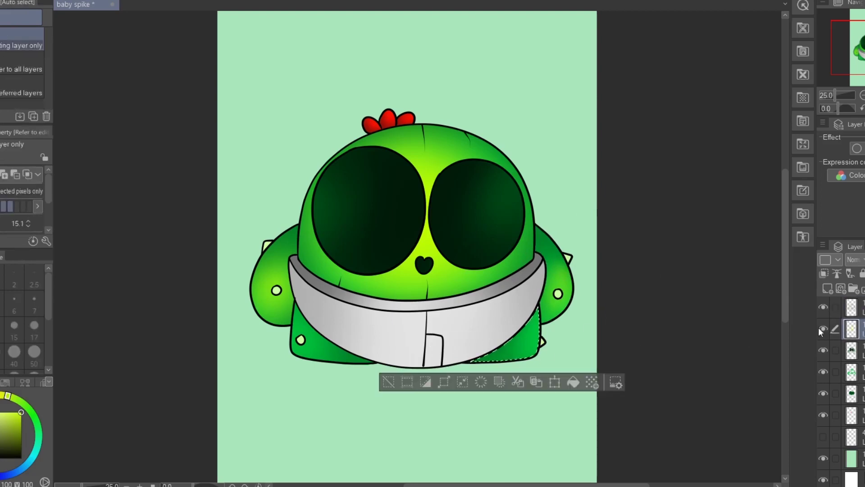
pyautogui.press('b')
pyautogui.moveTo(507, 349); pyautogui.dragTo(524, 344)
pyautogui.hotkey('ctrl', 'd')
# Select the left lower body corner and airbrush a yellow-green glow into it.
pyautogui.click(851, 309)
pyautogui.press('w')
pyautogui.click(321, 346)
pyautogui.press('b')
pyautogui.moveTo(319, 348)
pyautogui.mouseDown()
pyautogui.moveTo(270, 338)
pyautogui.moveTo(309, 328)
pyautogui.moveTo(311, 343)
pyautogui.mouseUp()
pyautogui.hotkey('ctrl', 'd')
# Select the diaper below its rim and airbrush pure white over its middle on the glow layer.
pyautogui.click(861, 321)
pyautogui.click(861, 307)
pyautogui.press('d')
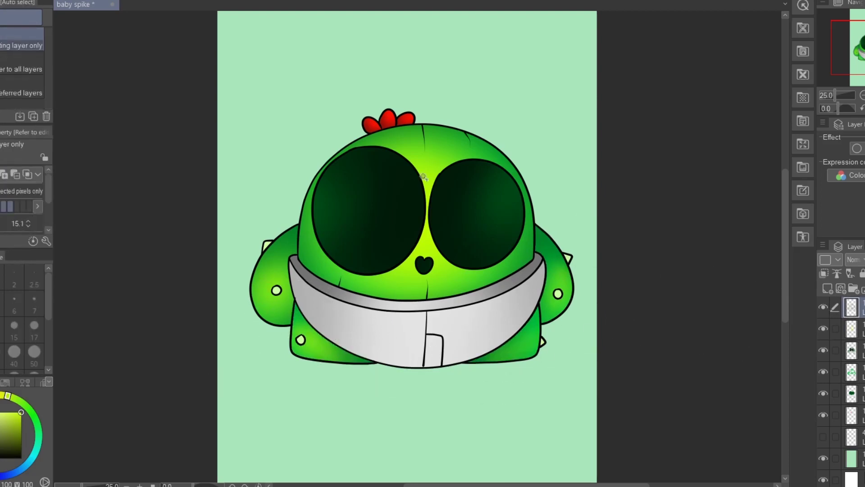
pyautogui.click(425, 300)
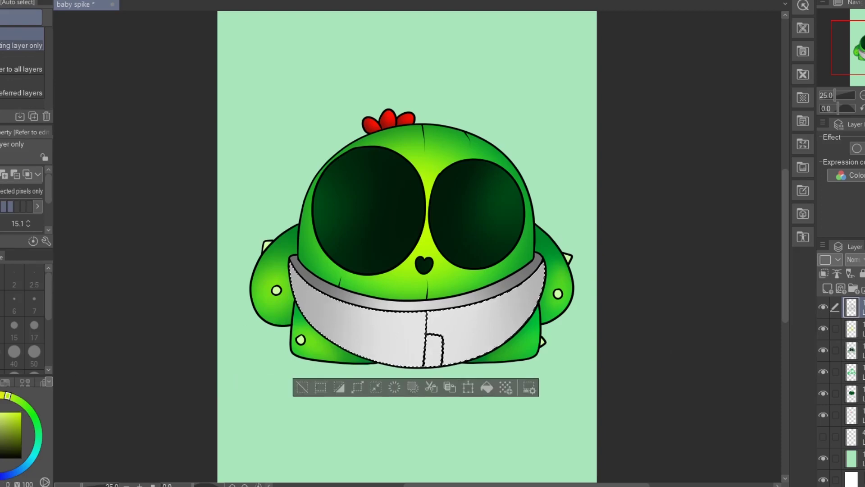
pyautogui.click(862, 329)
pyautogui.press('b')
pyautogui.moveTo(409, 363)
pyautogui.mouseDown()
pyautogui.moveTo(418, 328)
pyautogui.moveTo(444, 315)
pyautogui.moveTo(436, 360)
pyautogui.moveTo(426, 322)
pyautogui.moveTo(361, 352)
pyautogui.moveTo(338, 293)
pyautogui.moveTo(370, 306)
pyautogui.moveTo(349, 318)
pyautogui.mouseUp()
pyautogui.hotkey('ctrl', 'd')
# Examine the shading on the whole character and around the right eye up close.
pyautogui.click(861, 308)
pyautogui.press('w')
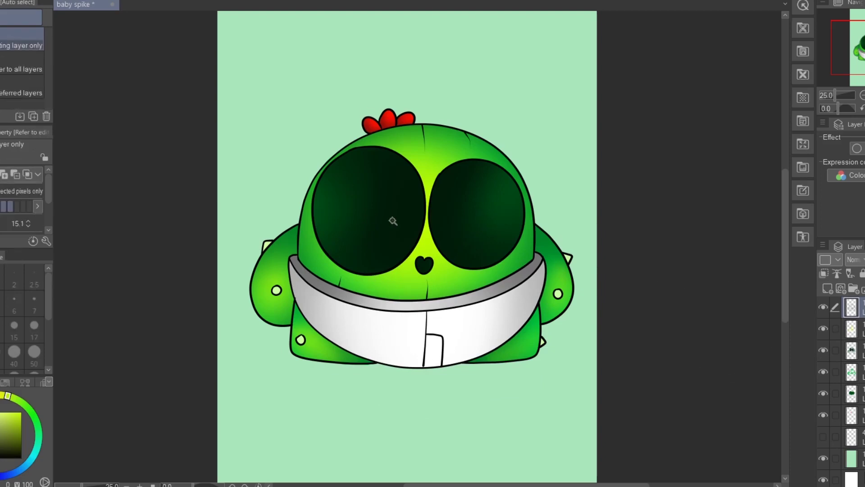
pyautogui.press('space')
pyautogui.moveTo(432, 244); pyautogui.dragTo(432, 247)
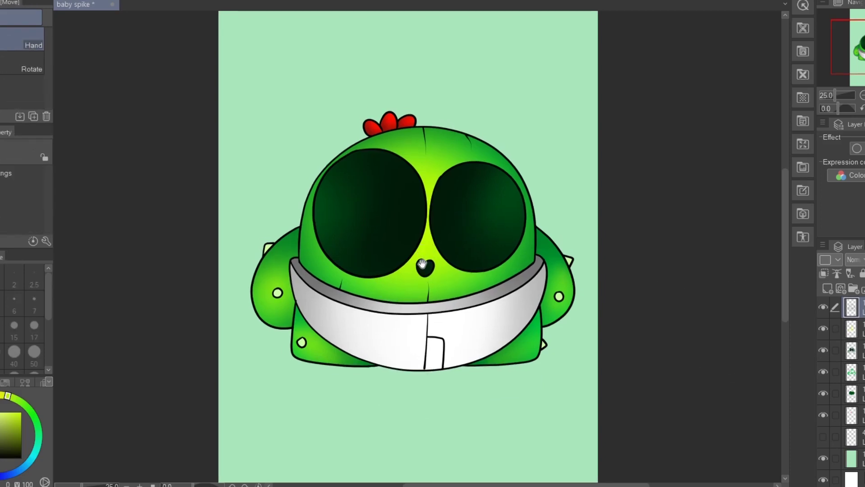
pyautogui.hotkey('ctrl', 'space')
pyautogui.click(412, 220)
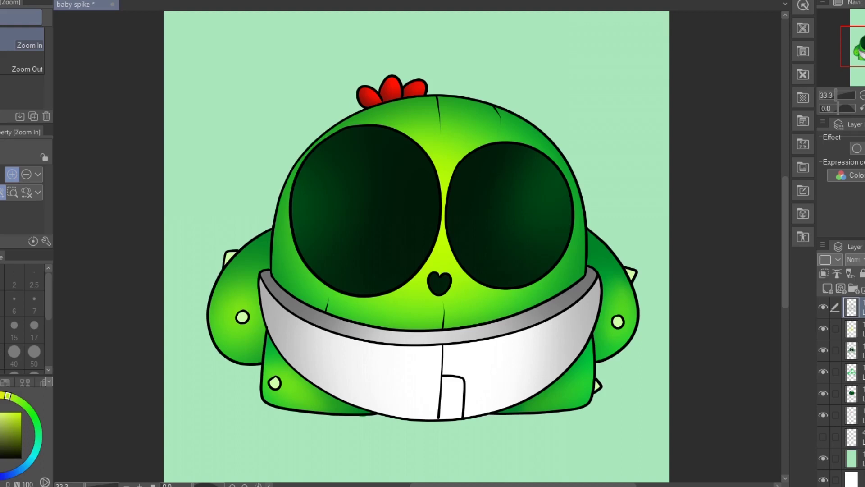
pyautogui.moveTo(531, 219); pyautogui.dragTo(499, 218)
pyautogui.hotkey('ctrl', 'space')
pyautogui.tripleClick(496, 162)
pyautogui.moveTo(497, 162); pyautogui.dragTo(494, 184)
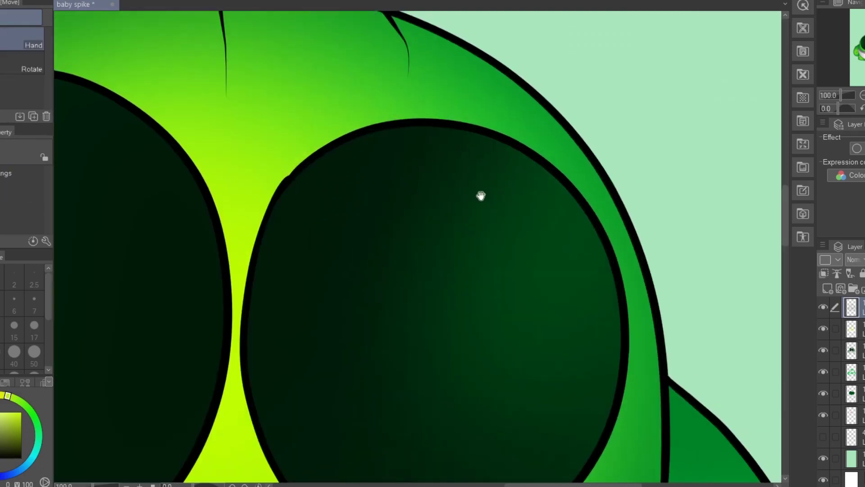
pyautogui.hotkey('alt', 'space')
pyautogui.tripleClick(482, 198)
pyautogui.moveTo(464, 272); pyautogui.dragTo(457, 233)
pyautogui.moveTo(534, 238); pyautogui.dragTo(539, 235)
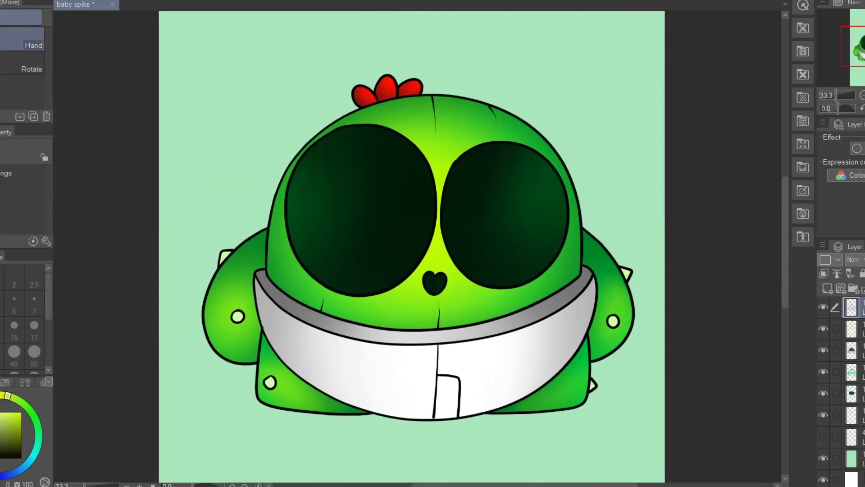
# Select the face and draw G-pen highlights at size 102.5 along the head's outline and cracks on a new Overlay layer, softened with the Soft eraser.
pyautogui.press('k')
pyautogui.click(429, 148)
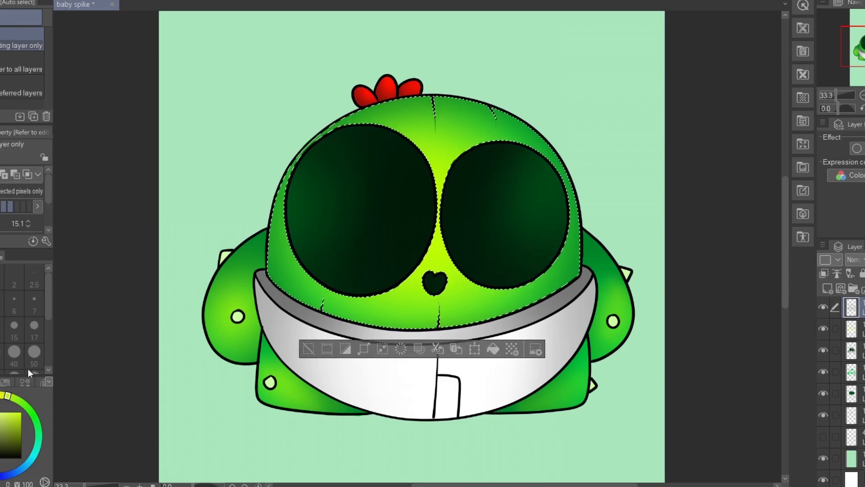
pyautogui.click(853, 329)
pyautogui.click(827, 289)
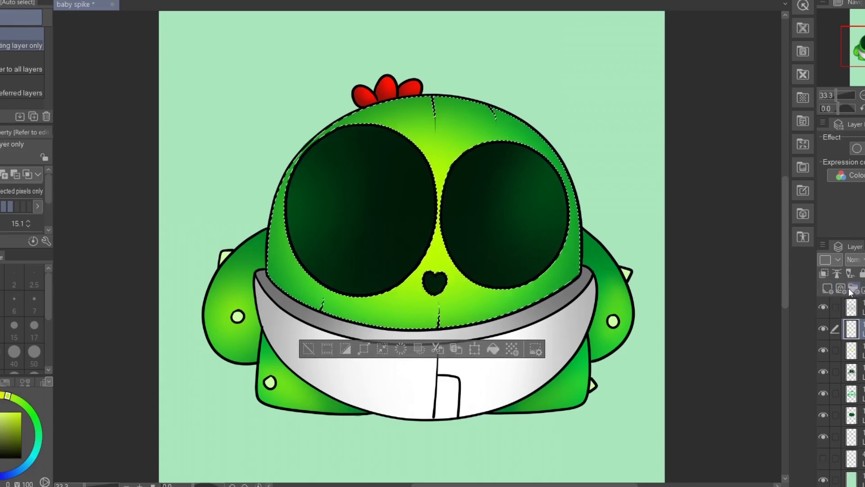
pyautogui.press('p')
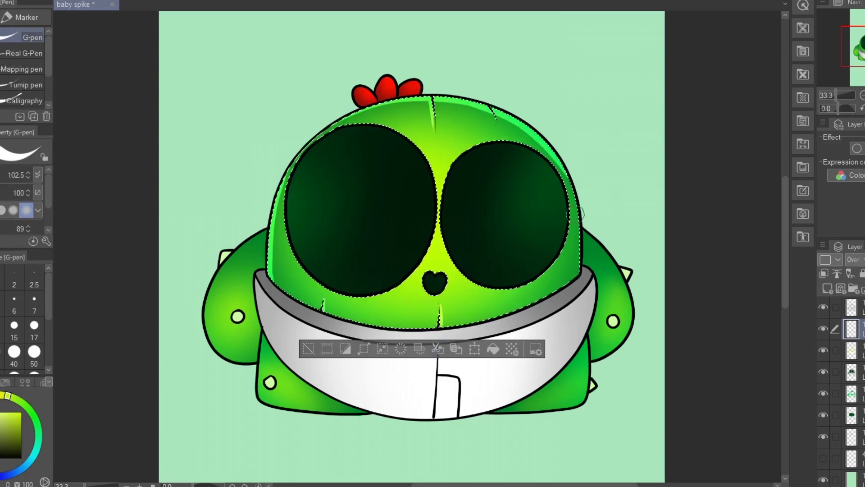
pyautogui.press('e')
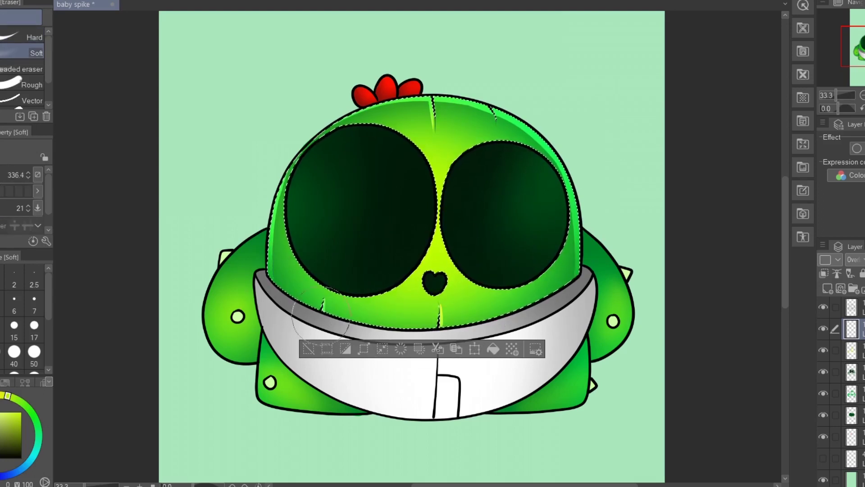
pyautogui.hotkey('ctrl', 'd')
# Draw thin G-pen highlights at size 31.2 under the nose and along the right eye's inner edge, and soften them with the eraser.
pyautogui.moveTo(543, 196); pyautogui.dragTo(544, 180)
pyautogui.keyDown('ctrl'); pyautogui.click(436, 272); pyautogui.keyUp('ctrl')
pyautogui.press('p')
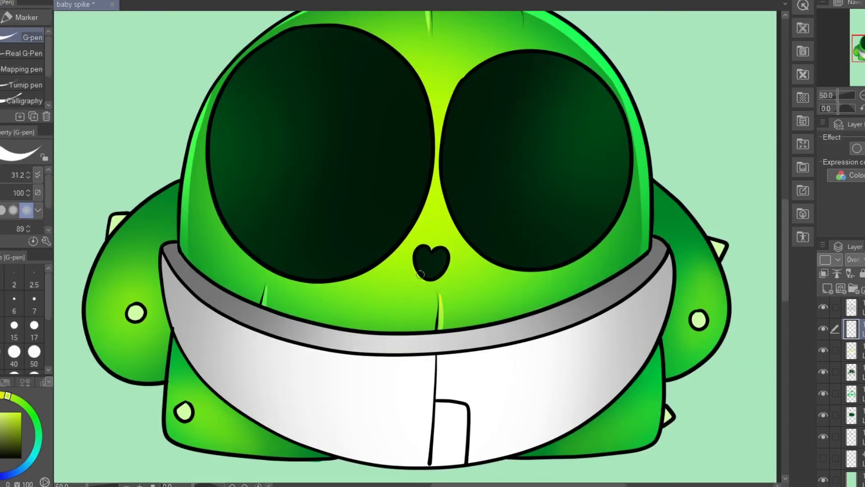
pyautogui.scroll(2, 450, 238)
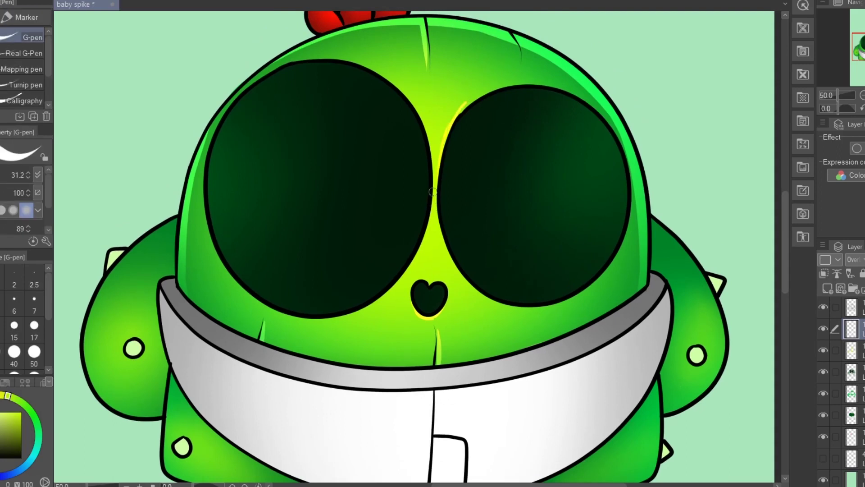
pyautogui.scroll(-3, 431, 191)
pyautogui.press('e')
pyautogui.scroll(1, 462, 264)
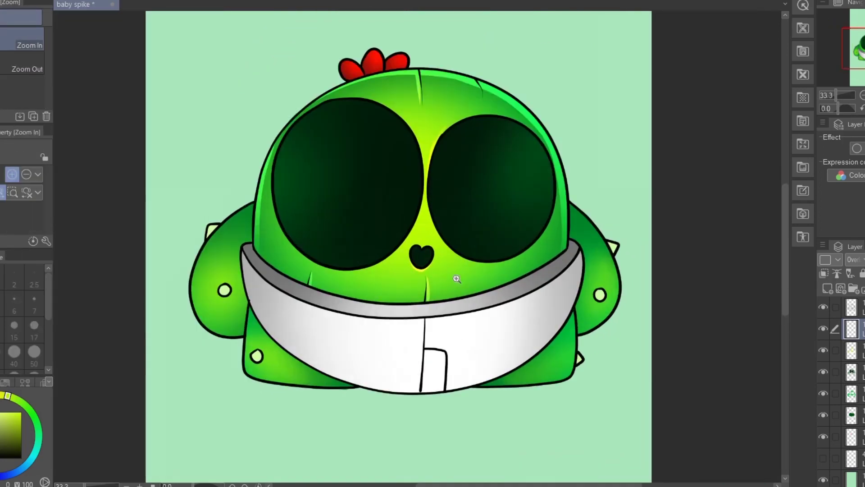
# Select the right half of the diaper and draw a highlight along its outer edge with the G-pen at size 185.7.
pyautogui.press('space')
pyautogui.click(864, 303)
pyautogui.press('w')
pyautogui.click(516, 338)
pyautogui.press('space')
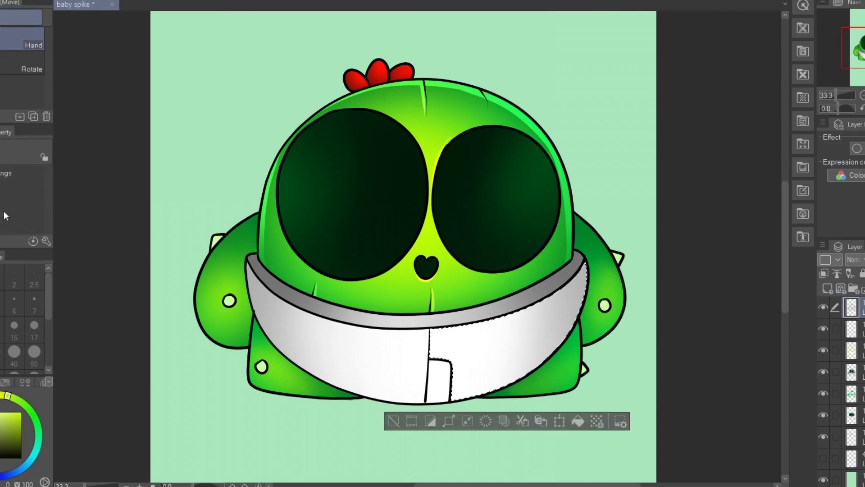
pyautogui.click(1, 216)
pyautogui.press('p')
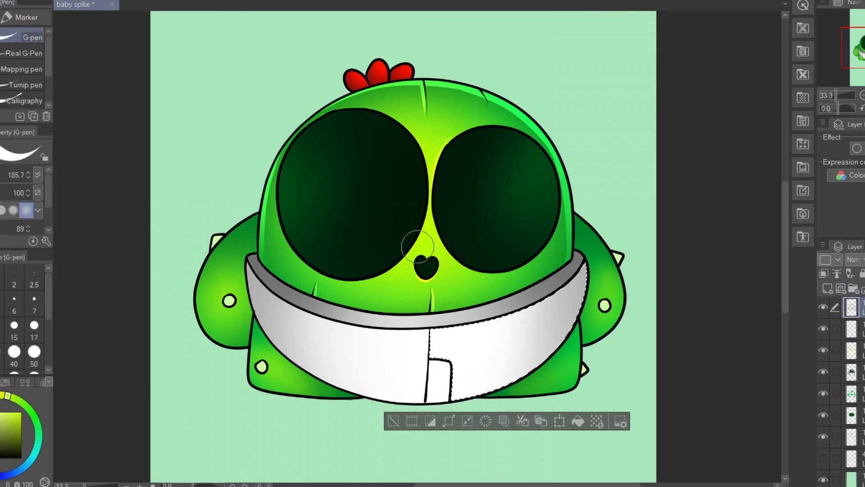
pyautogui.moveTo(583, 278); pyautogui.dragTo(453, 396)
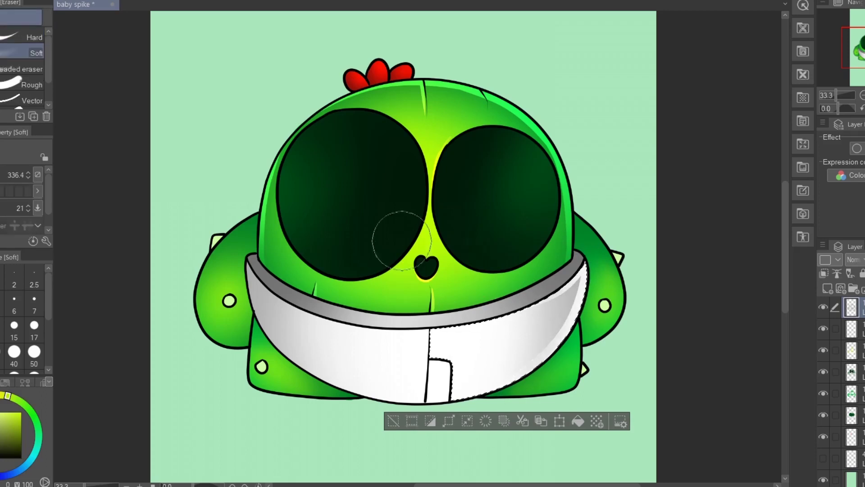
# Select the diaper's rim, draw a G-pen highlight across its middle on the Overlay layer and soften it with the Soft eraser.
pyautogui.press('w')
pyautogui.click(433, 325)
pyautogui.click(851, 329)
pyautogui.press('p')
pyautogui.moveTo(391, 318); pyautogui.dragTo(459, 316)
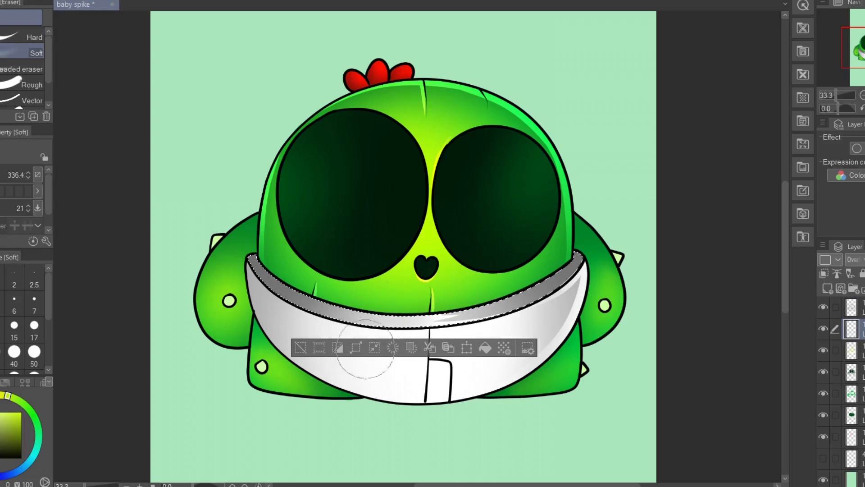
pyautogui.hotkey('ctrl', 'd')
# Select the left arm, draw a G-pen highlight at size 125.0 along its outer edge on the Overlay layer and soften it with the eraser.
pyautogui.press('space')
pyautogui.moveTo(533, 235); pyautogui.dragTo(530, 232)
pyautogui.moveTo(433, 325); pyautogui.dragTo(434, 323)
pyautogui.moveTo(325, 335); pyautogui.dragTo(401, 340)
pyautogui.click(851, 308)
pyautogui.press('w')
pyautogui.click(324, 232)
pyautogui.hotkey('alt', '[')
pyautogui.press('p')
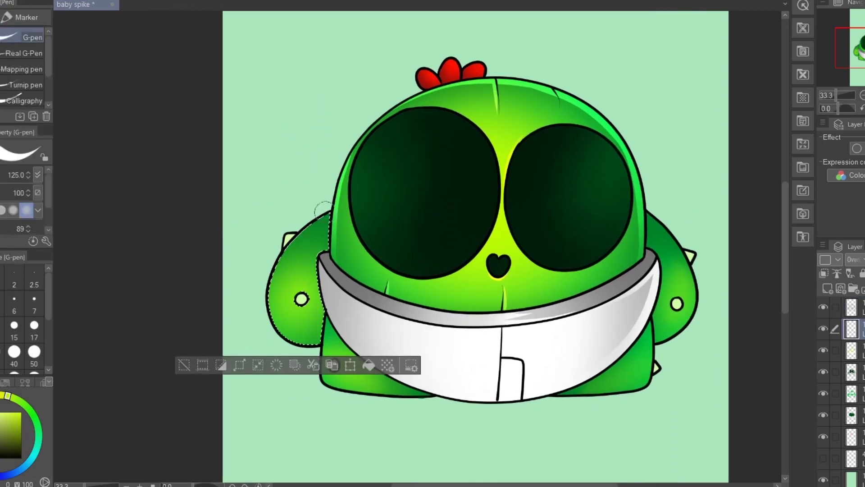
pyautogui.moveTo(319, 214); pyautogui.dragTo(296, 348)
pyautogui.hotkey('ctrl', 'z')
pyautogui.moveTo(318, 217); pyautogui.dragTo(321, 343)
pyautogui.hotkey('ctrl', 'z')
pyautogui.press('e')
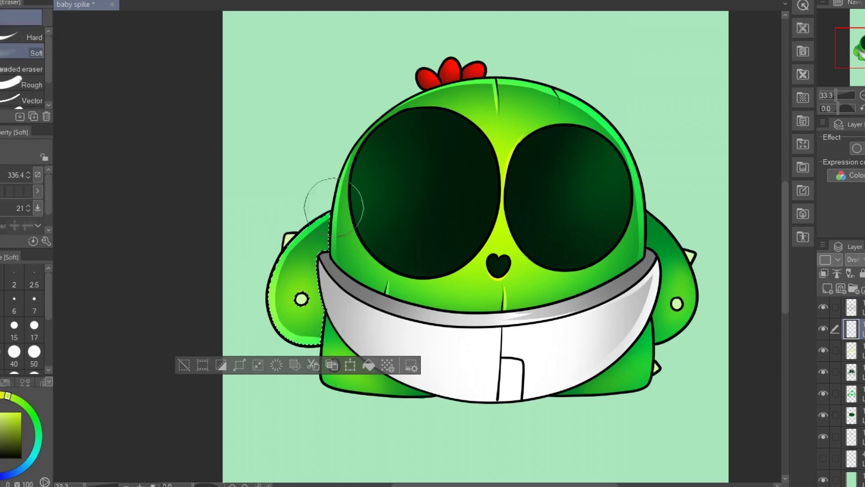
pyautogui.hotkey('ctrl', 'd')
# Select the right arm, draw a G-pen highlight along its outer edge on the Overlay layer and soften it with the Soft eraser.
pyautogui.click(852, 306)
pyautogui.press('w')
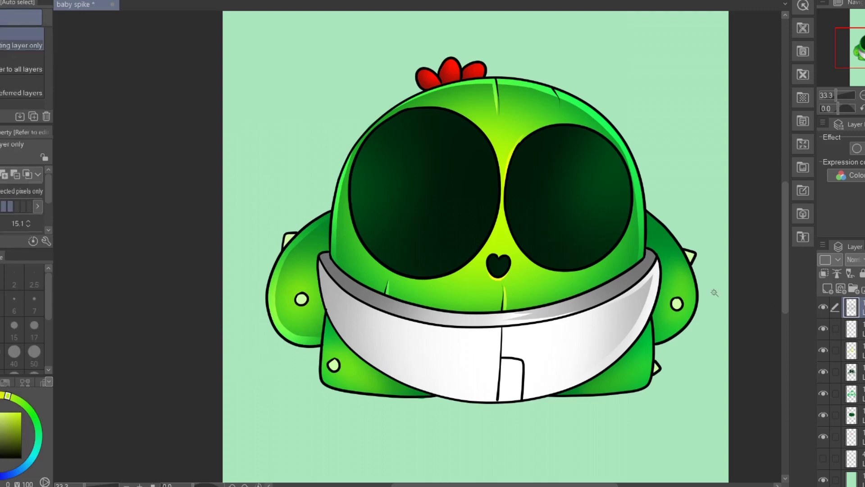
pyautogui.click(678, 323)
pyautogui.moveTo(680, 325); pyautogui.dragTo(596, 319)
pyautogui.click(851, 329)
pyautogui.press('p')
pyautogui.moveTo(569, 212)
pyautogui.mouseDown()
pyautogui.moveTo(604, 255)
pyautogui.moveTo(563, 312)
pyautogui.moveTo(594, 302)
pyautogui.moveTo(566, 324)
pyautogui.mouseUp()
pyautogui.press('e')
pyautogui.moveTo(585, 243); pyautogui.dragTo(555, 219)
pyautogui.hotkey('ctrl', 'd')
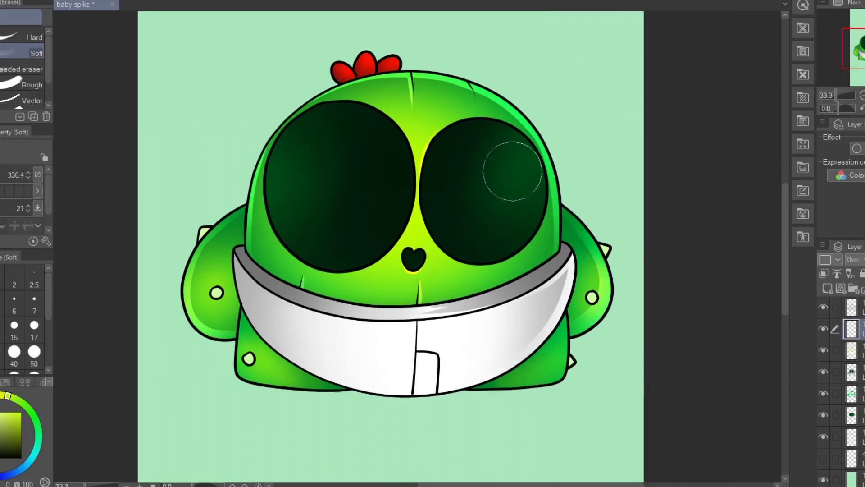
# Select the right leg, draw a G-pen highlight at size 125.0 along its outer edge on the Overlay layer and soften it with the Soft eraser.
pyautogui.moveTo(500, 235); pyautogui.dragTo(509, 228)
pyautogui.click(852, 307)
pyautogui.press('w')
pyautogui.click(557, 360)
pyautogui.click(851, 329)
pyautogui.press('p')
pyautogui.moveTo(578, 309); pyautogui.dragTo(577, 346)
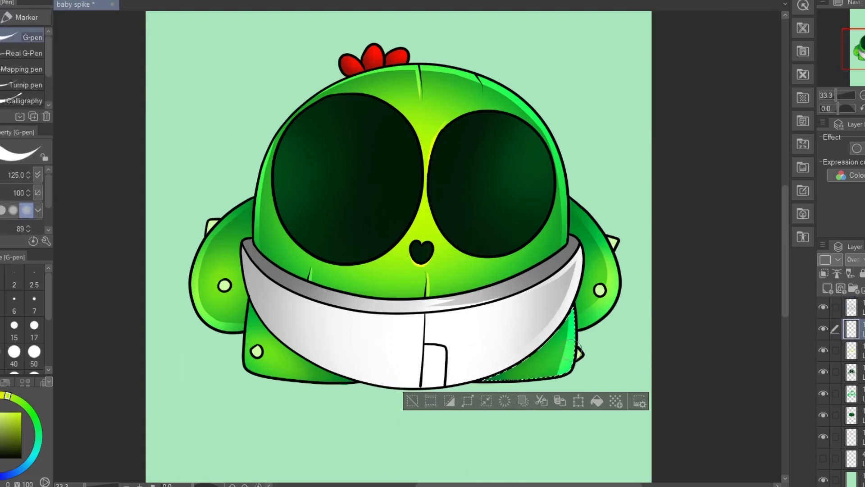
pyautogui.press('e')
pyautogui.hotkey('ctrl', 'd')
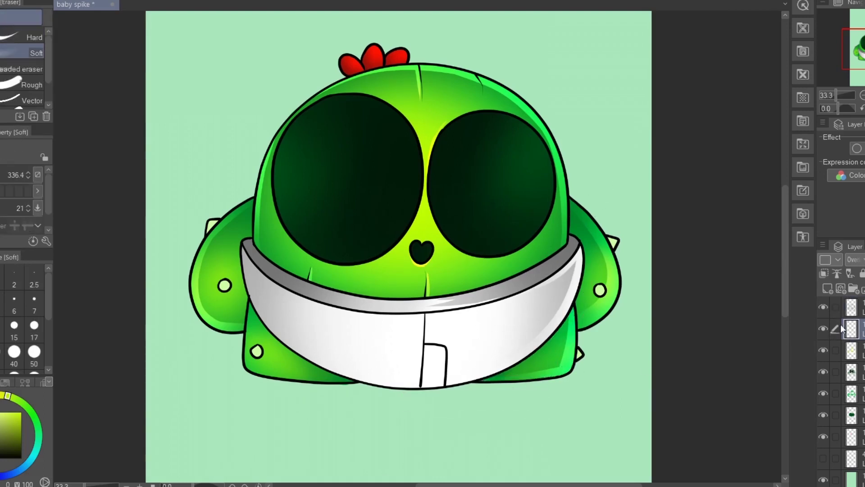
# Select the left leg, draw a G-pen highlight at size 125.0 along its outer edge and soften it with the Soft eraser.
pyautogui.press('w')
pyautogui.click(300, 361)
pyautogui.press('p')
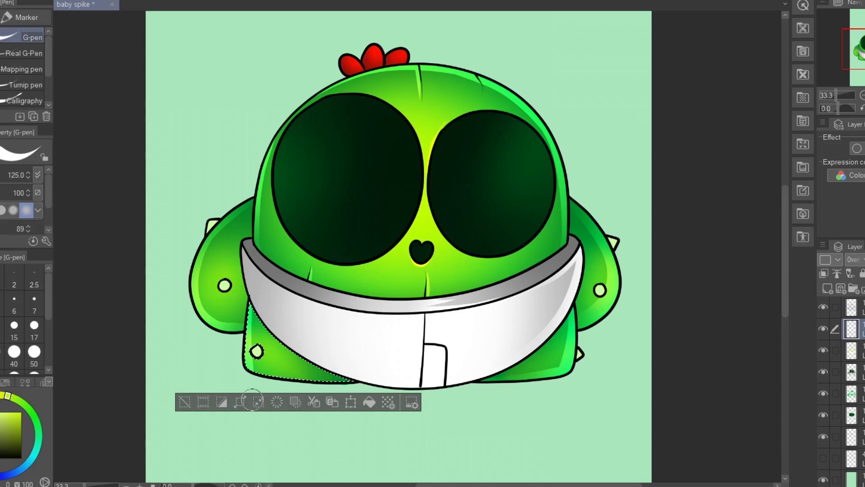
pyautogui.press('e')
pyautogui.hotkey('ctrl', 'd')
# Add a new Normal layer above the Overlay layer and draw white G-pen highlights at size 46.4 on the red petals.
pyautogui.keyDown('alt'); pyautogui.click(413, 269); pyautogui.keyUp('alt')
pyautogui.moveTo(449, 284); pyautogui.dragTo(430, 303)
pyautogui.keyDown('ctrl'); pyautogui.click(418, 299); pyautogui.keyUp('ctrl')
pyautogui.scroll(3, 417, 299)
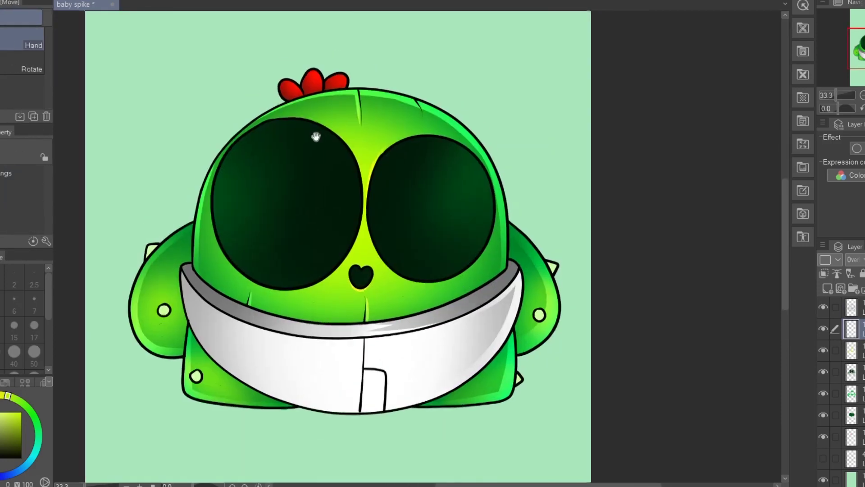
pyautogui.press('p')
pyautogui.click(828, 288)
pyautogui.press('space')
pyautogui.moveTo(417, 246)
pyautogui.mouseDown()
pyautogui.moveTo(429, 247)
pyautogui.moveTo(412, 246)
pyautogui.mouseUp()
pyautogui.press('space')
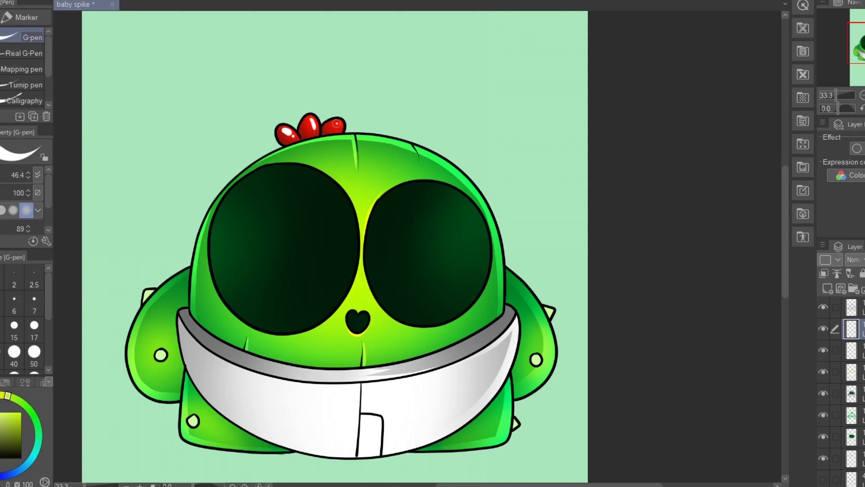
# Soften the white highlights on the red petals with the Soft eraser.
pyautogui.press('e')
pyautogui.keyDown('alt'); pyautogui.click(355, 69); pyautogui.keyUp('alt')
pyautogui.keyDown('alt'); pyautogui.click(382, 130); pyautogui.keyUp('alt')
pyautogui.keyDown('alt'); pyautogui.click(382, 131); pyautogui.keyUp('alt')
pyautogui.moveTo(393, 134); pyautogui.dragTo(395, 141)
pyautogui.keyDown('ctrl'); pyautogui.click(394, 143); pyautogui.keyUp('ctrl')
pyautogui.keyDown('ctrl'); pyautogui.click(394, 143); pyautogui.keyUp('ctrl')
pyautogui.keyDown('ctrl'); pyautogui.click(393, 143); pyautogui.keyUp('ctrl')
# Select the head area from the line art and draw a curved white G-pen highlight with a dot beside it near the top of the head.
pyautogui.click(851, 307)
pyautogui.press('w')
pyautogui.click(393, 166)
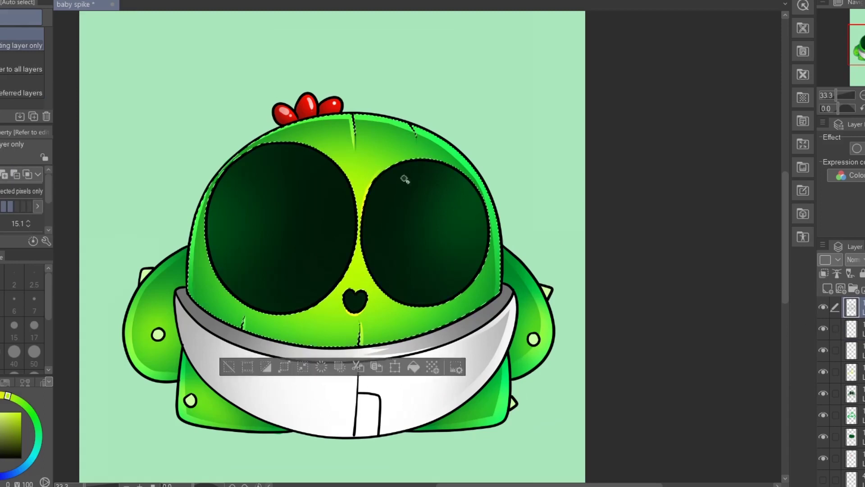
pyautogui.click(835, 329)
pyautogui.press('p')
pyautogui.hotkey('ctrl', 'z')
pyautogui.moveTo(366, 128)
pyautogui.mouseDown()
pyautogui.moveTo(403, 139)
pyautogui.moveTo(342, 109)
pyautogui.moveTo(360, 131)
pyautogui.moveTo(361, 182)
pyautogui.mouseUp()
pyautogui.click(415, 146)
# Try fading the left end of the white head highlight with the Soft eraser.
pyautogui.press('e')
pyautogui.keyDown('alt'); pyautogui.click(426, 100); pyautogui.keyUp('alt')
pyautogui.keyDown('alt'); pyautogui.click(432, 108); pyautogui.keyUp('alt')
pyautogui.keyDown('alt'); pyautogui.click(432, 108); pyautogui.keyUp('alt')
pyautogui.moveTo(427, 118); pyautogui.dragTo(426, 131)
pyautogui.scroll(2, 426, 130)
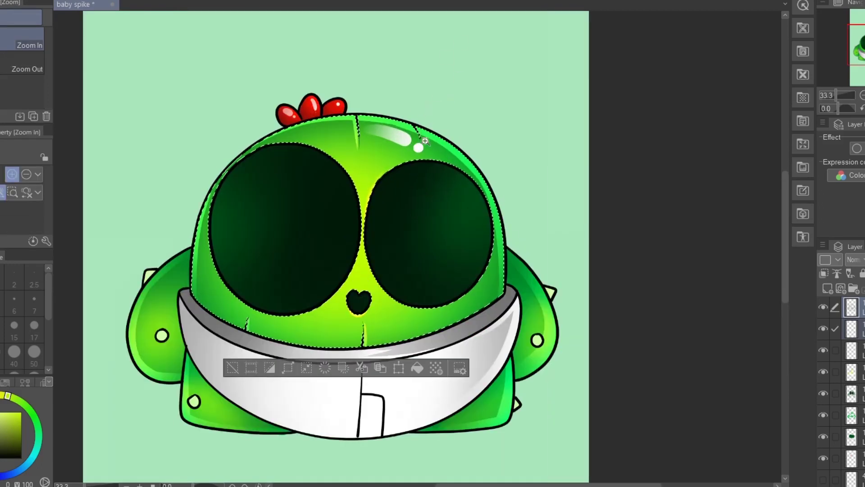
# Draw a white dot beside the mouth and a white G-pen highlight at size 102.5 on the right arm's outer edge on the highlight layer.
pyautogui.press('p')
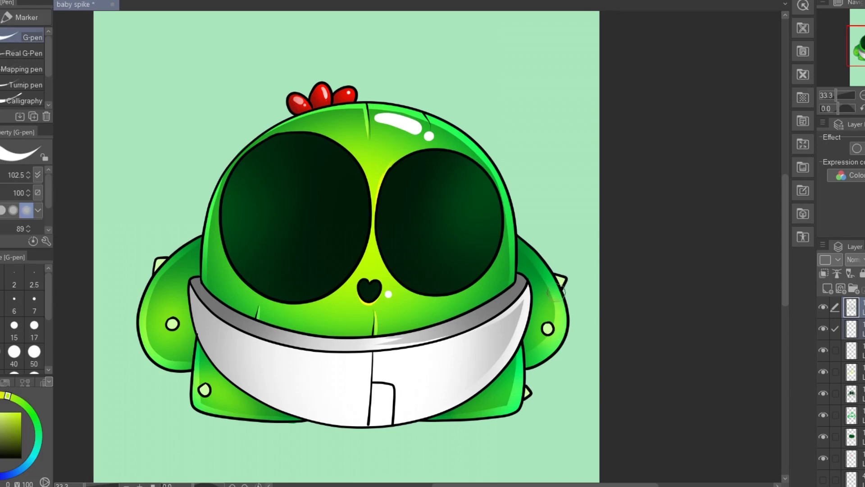
pyautogui.press('e')
pyautogui.moveTo(560, 275); pyautogui.dragTo(553, 348)
pyautogui.hotkey('ctrl', 'z')
pyautogui.hotkey('ctrl', 'z')
pyautogui.click(858, 329)
pyautogui.press('space')
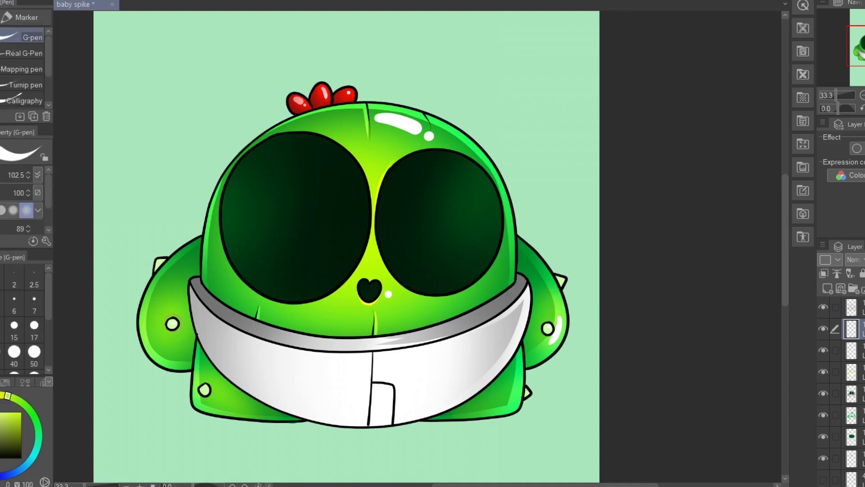
# Try placing a white G-pen highlight dot on the upper part of the left arm, and undo it.
pyautogui.press('space')
pyautogui.keyDown('alt'); pyautogui.click(175, 333); pyautogui.keyUp('alt')
pyautogui.moveTo(175, 332); pyautogui.dragTo(198, 340)
pyautogui.keyDown('ctrl'); pyautogui.click(199, 339); pyautogui.keyUp('ctrl')
pyautogui.click(190, 295)
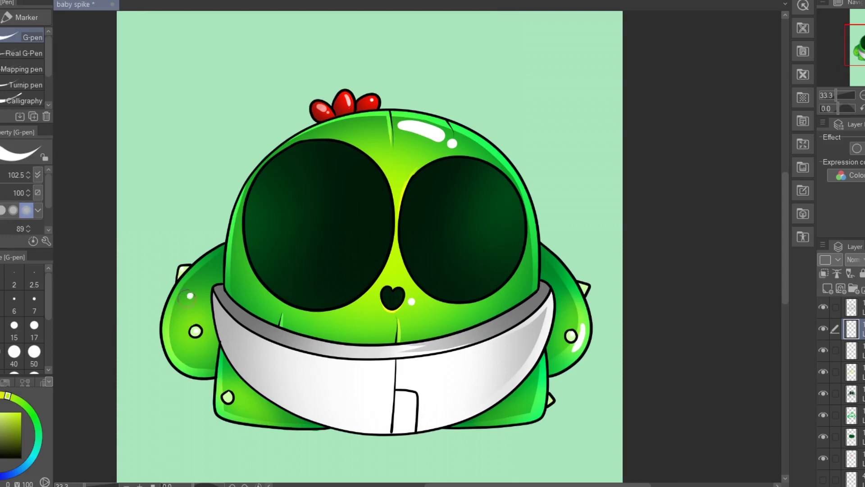
pyautogui.hotkey('ctrl', 'z')
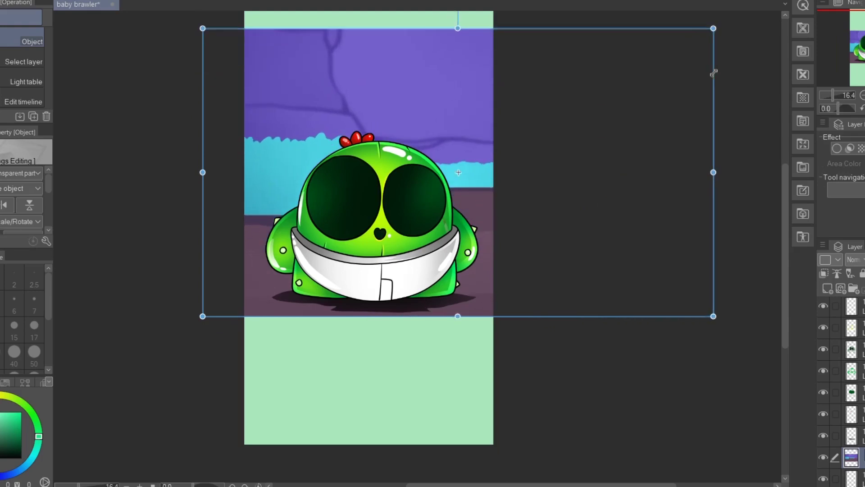
# Reposition the purple background image behind the character and crop the canvas's upper and lower green strips to the image's edges.
pyautogui.moveTo(464, 128); pyautogui.dragTo(355, 143)
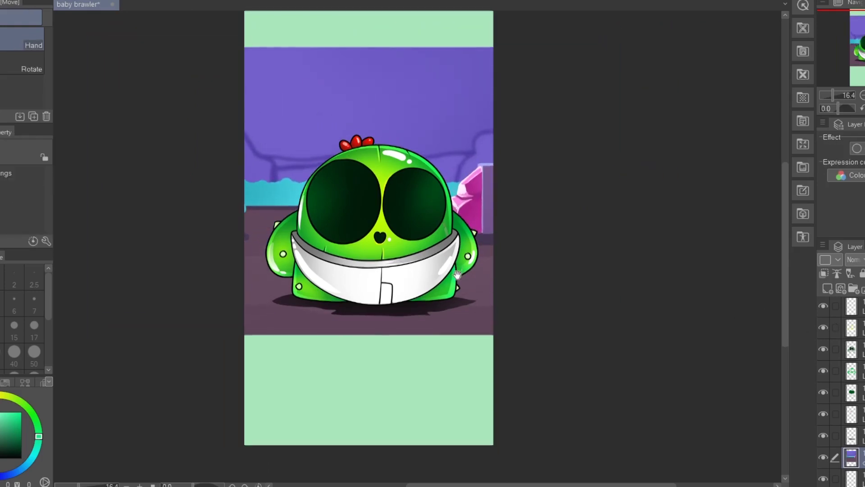
pyautogui.moveTo(451, 242); pyautogui.dragTo(462, 285)
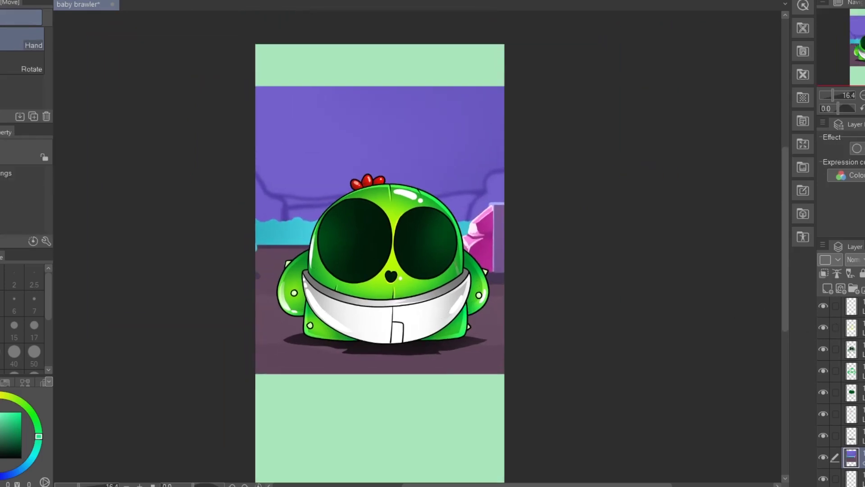
pyautogui.moveTo(379, 44); pyautogui.dragTo(381, 87)
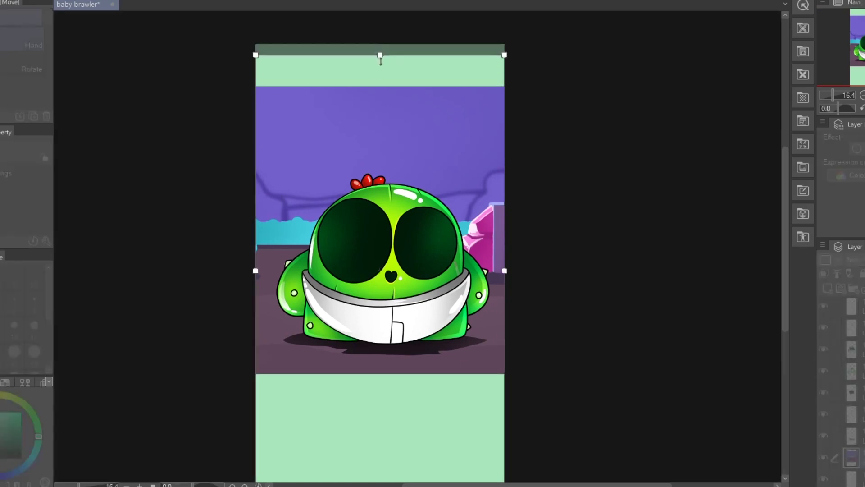
pyautogui.scroll(-1, 445, 441)
pyautogui.moveTo(395, 475); pyautogui.dragTo(394, 385)
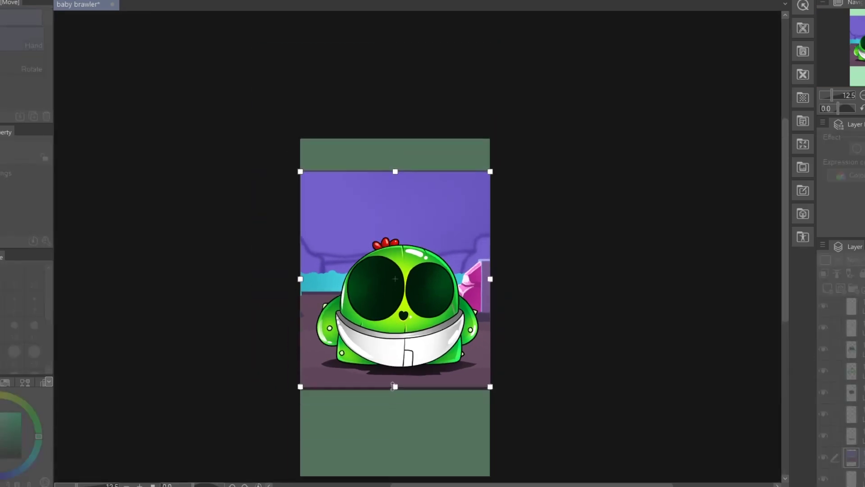
pyautogui.press('Return')
pyautogui.hotkey('ctrl', '0')
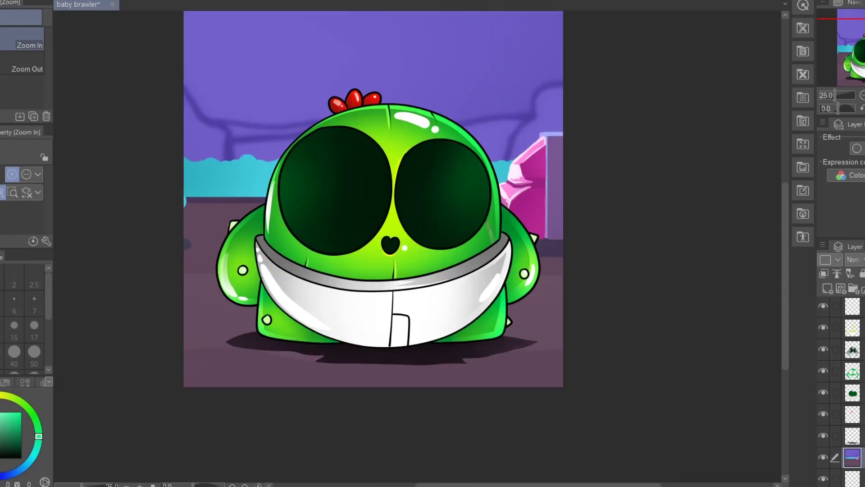